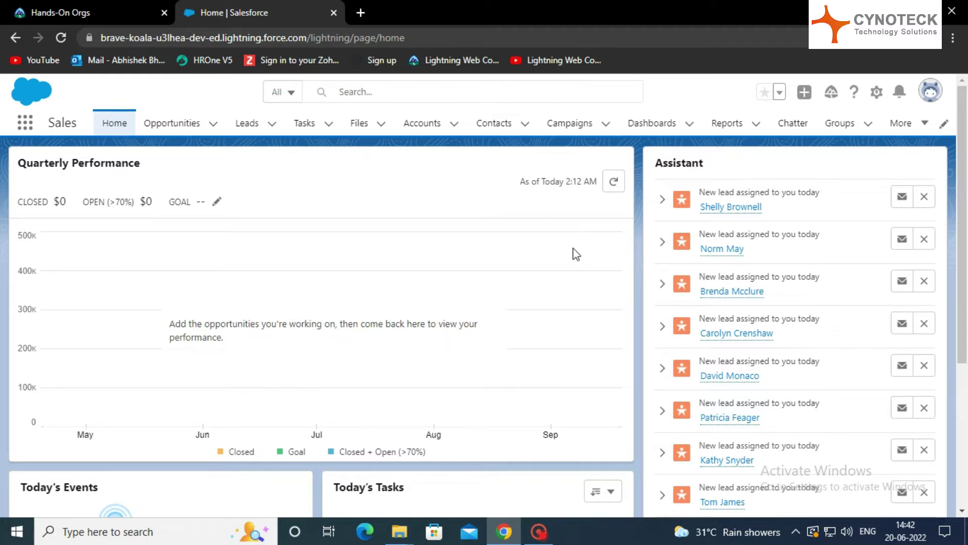
- Start a new report from the Reports tab using the Opportunities report type
left_click(726, 126)
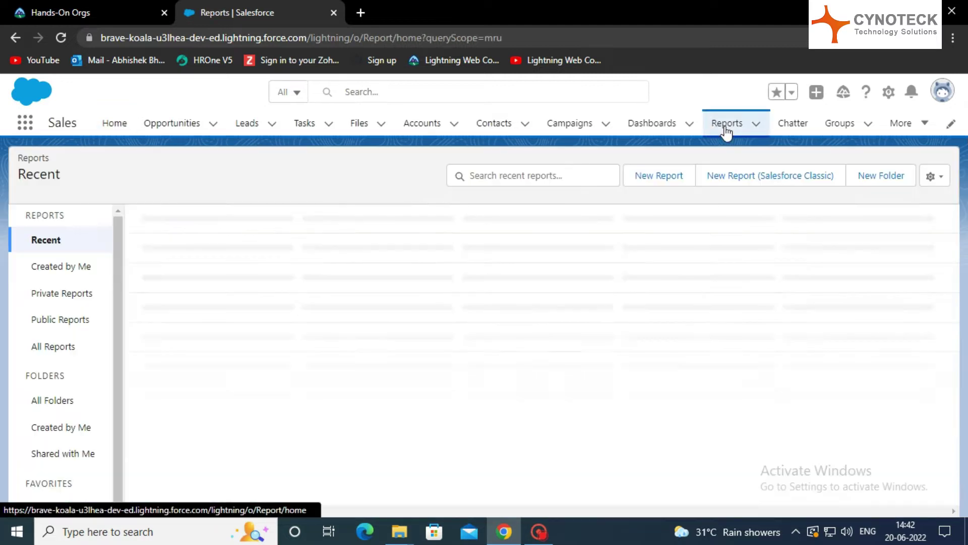
left_click(655, 178)
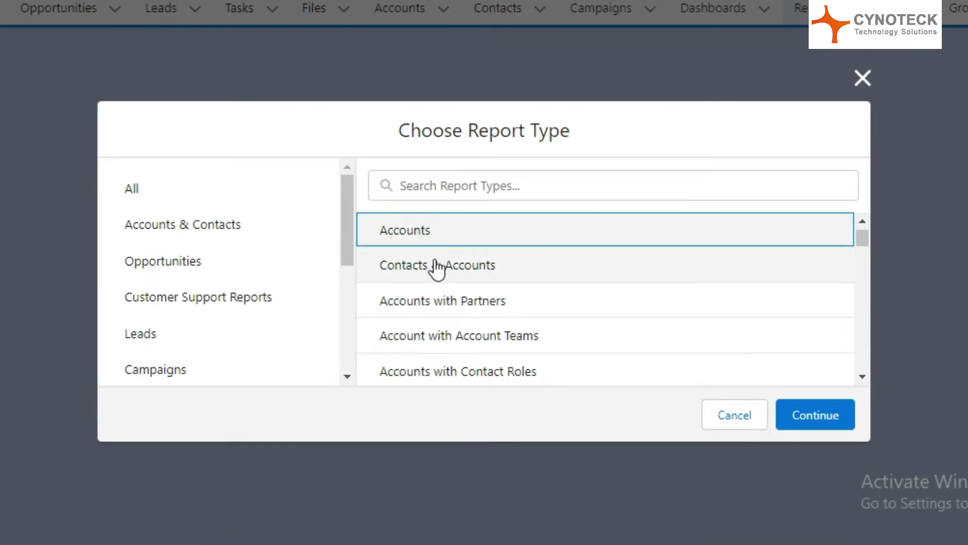
scroll(434, 266, "down", 5)
scroll(434, 271, "down", 2)
scroll(435, 270, "up", 2)
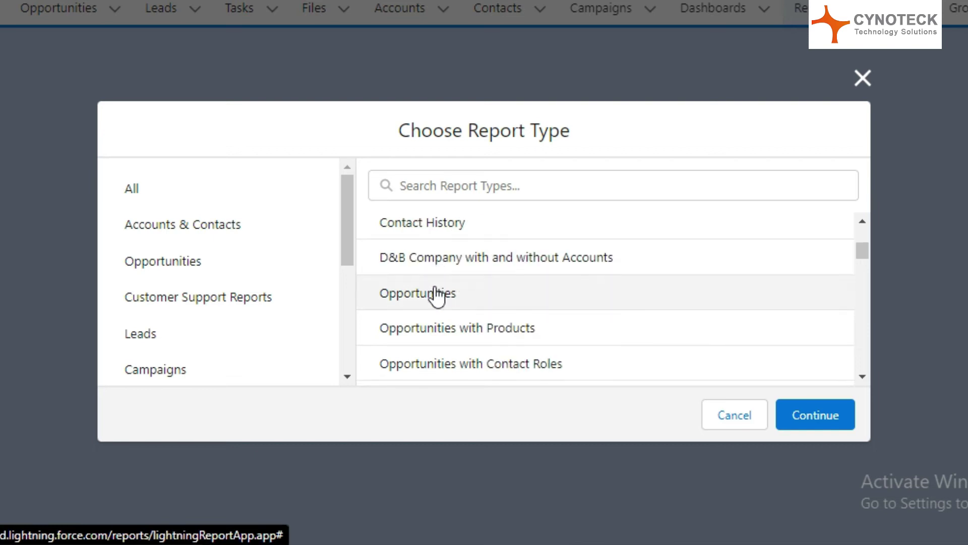
left_click(438, 293)
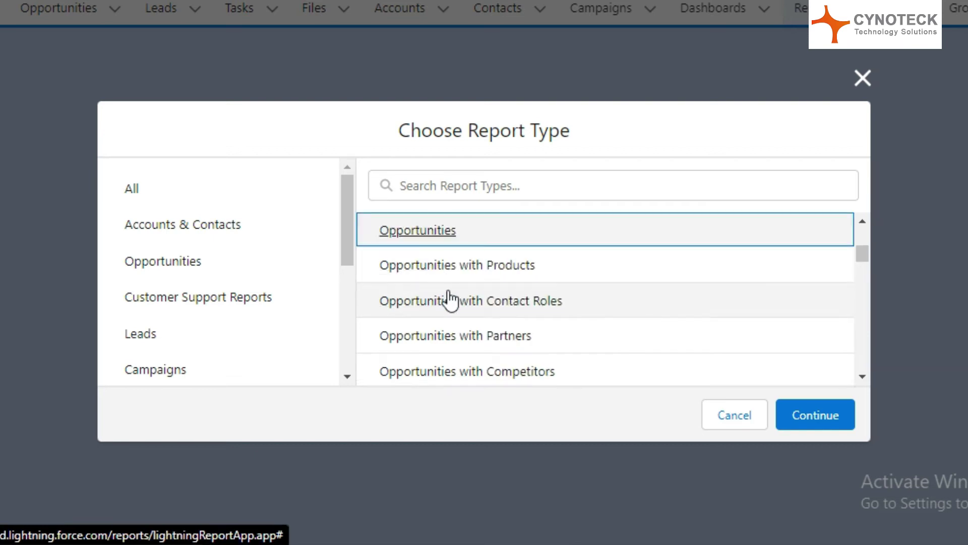
left_click(817, 426)
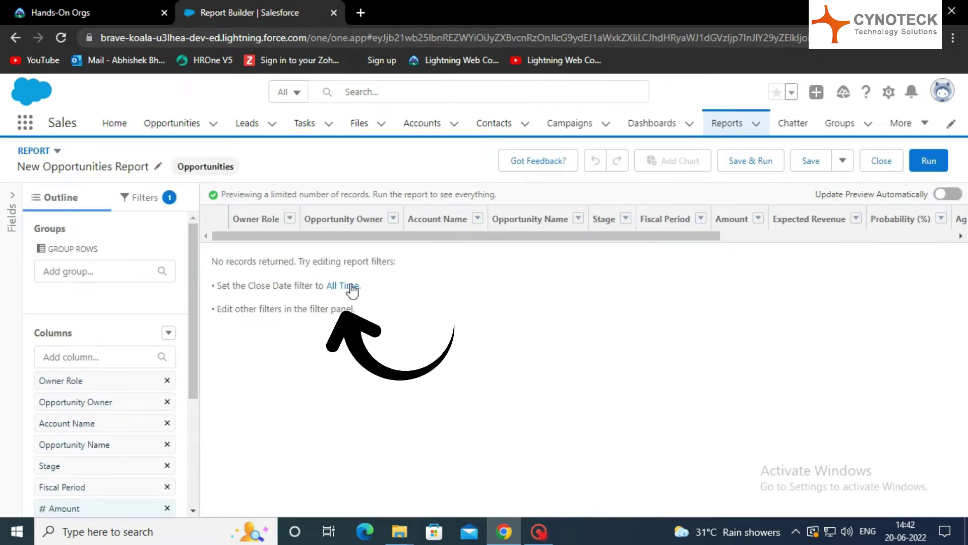
- Widen the Close Date range to All Time and turn on automatic preview
left_click(346, 286)
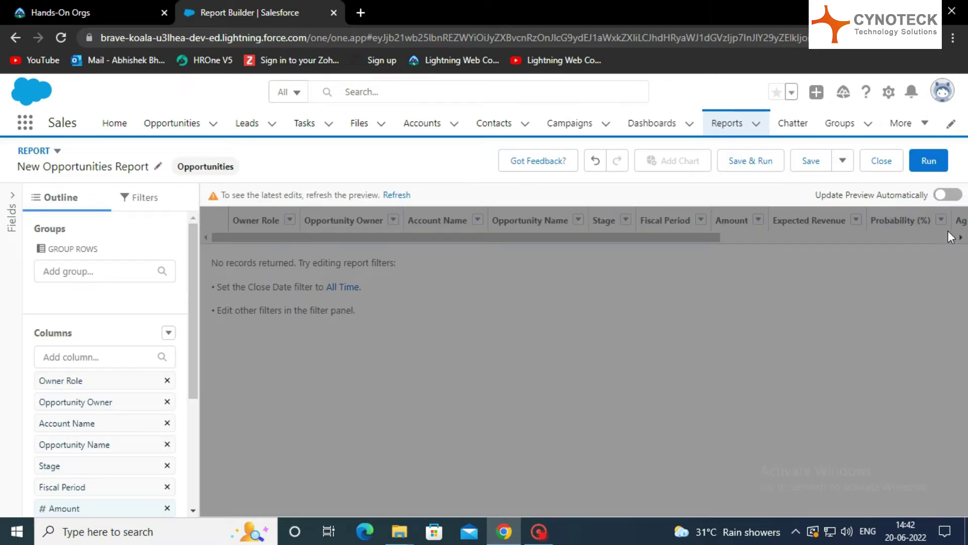
left_click(947, 197)
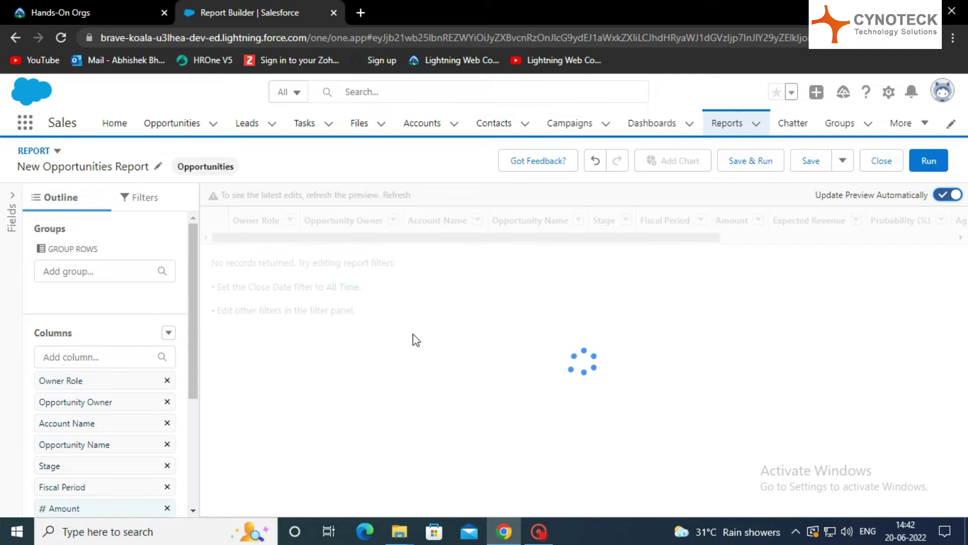
scroll(411, 335, "down", 5)
scroll(263, 310, "up", 5)
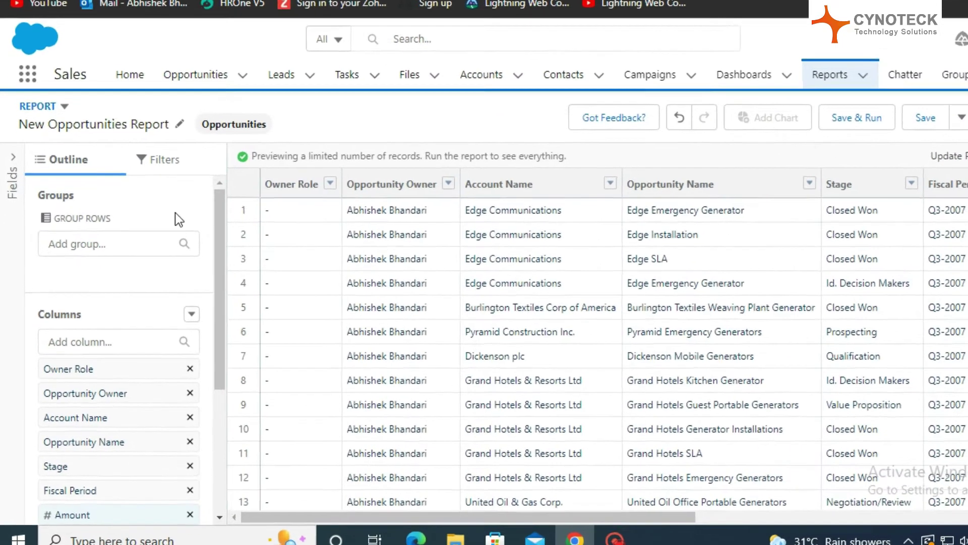
- Add and apply a filter where Closed equals False
left_click(160, 155)
left_click(111, 220)
type("clo")
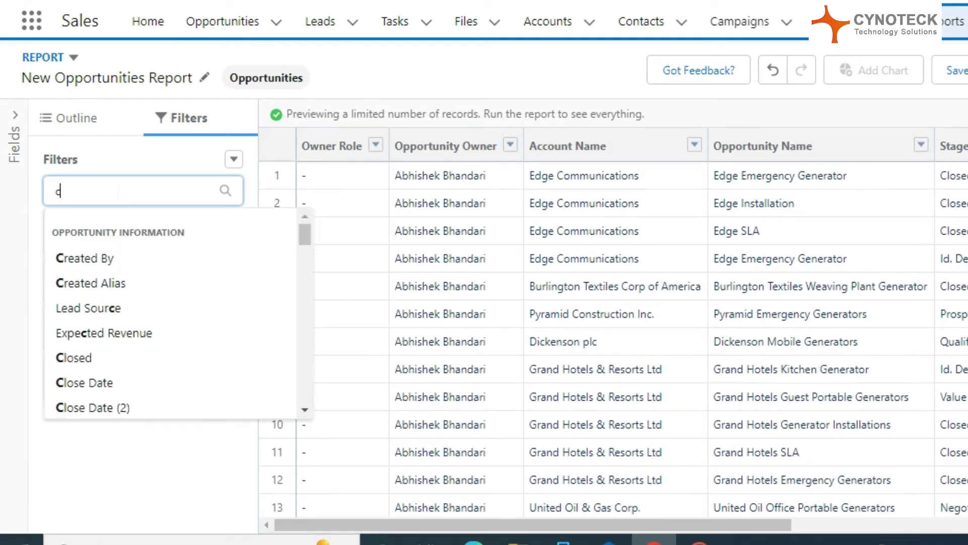
left_click(92, 258)
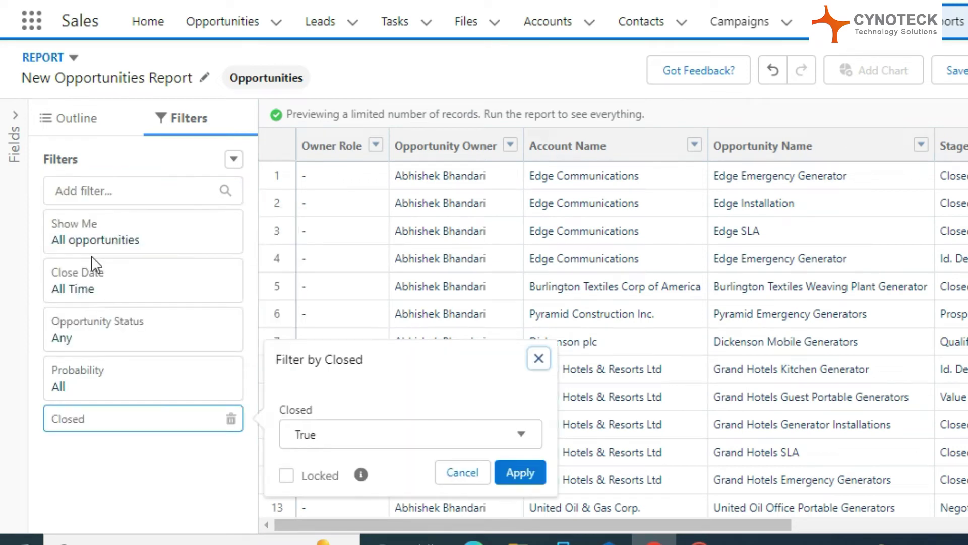
left_click(414, 443)
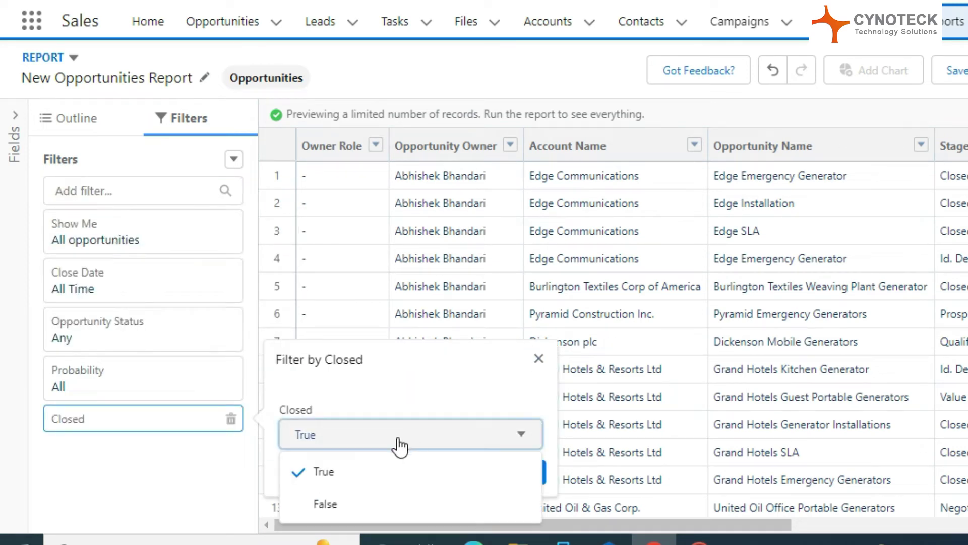
left_click(319, 504)
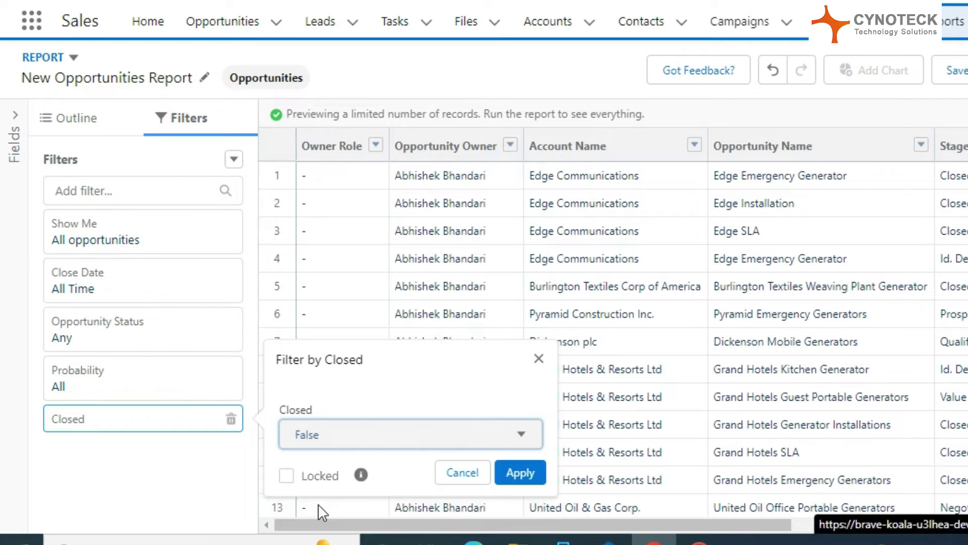
left_click(520, 473)
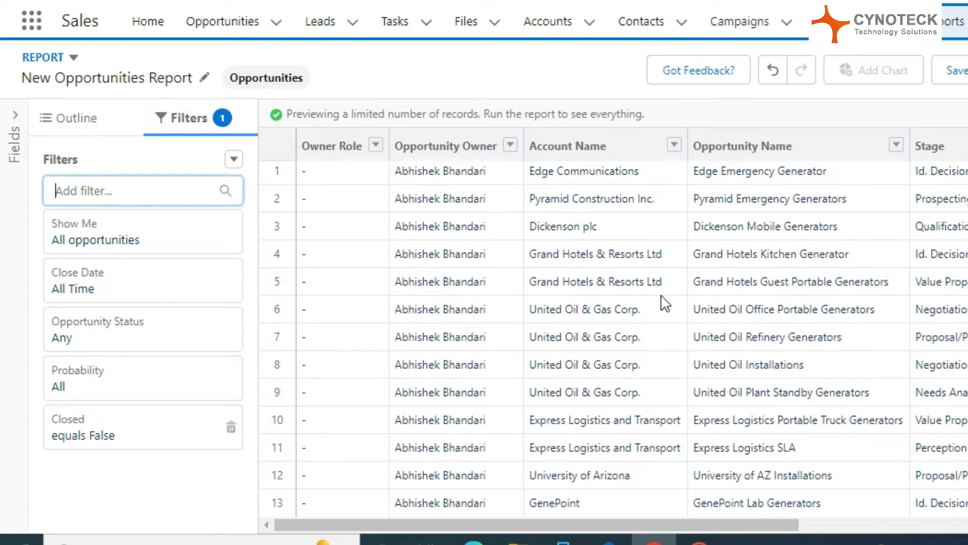
- Remove the Owner Role, Fiscal Period, Amount, Probability, Age, Close Date, Type, Next Step, Created Date and Lead Source columns
left_click(55, 119)
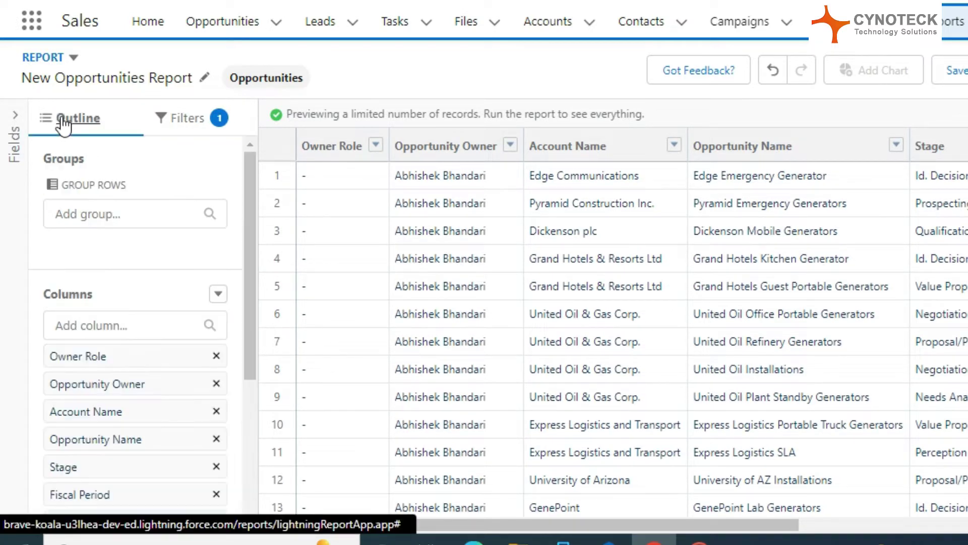
scroll(191, 307, "down", 4)
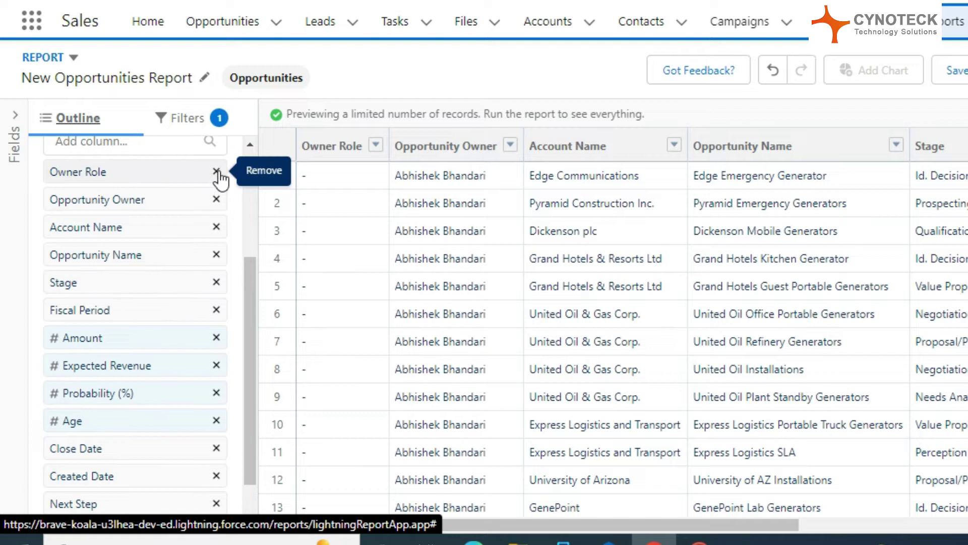
left_click(216, 172)
left_click(216, 283)
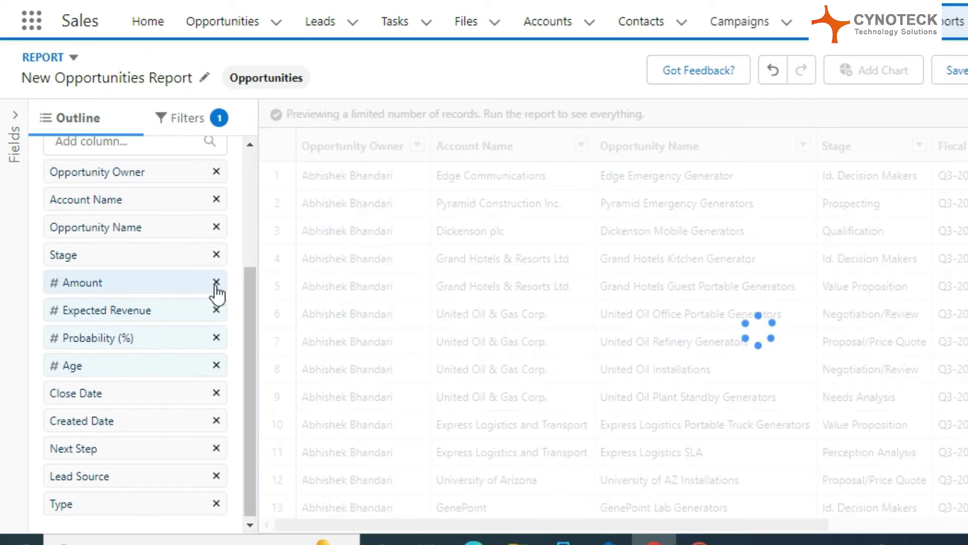
left_click(216, 283)
left_click(216, 336)
left_click(216, 364)
left_click(217, 391)
left_click(216, 501)
left_click(216, 474)
left_click(216, 474)
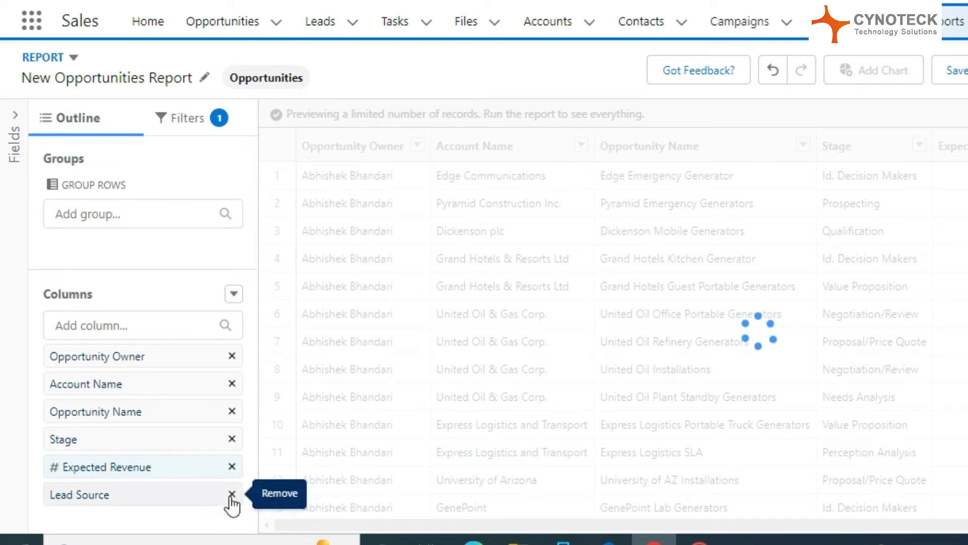
left_click(232, 495)
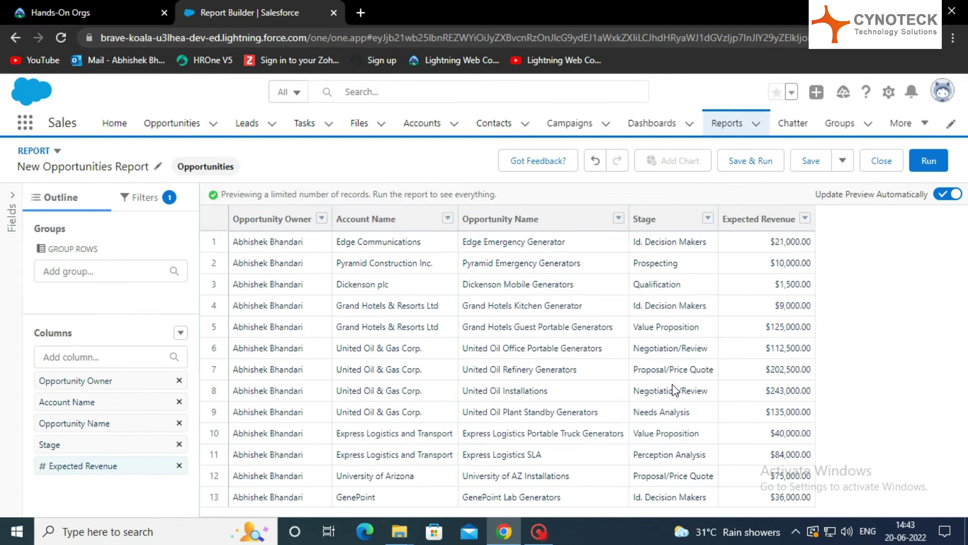
- Save the report as 'New Opportunities Report' with its auto-filled unique name
left_click(817, 164)
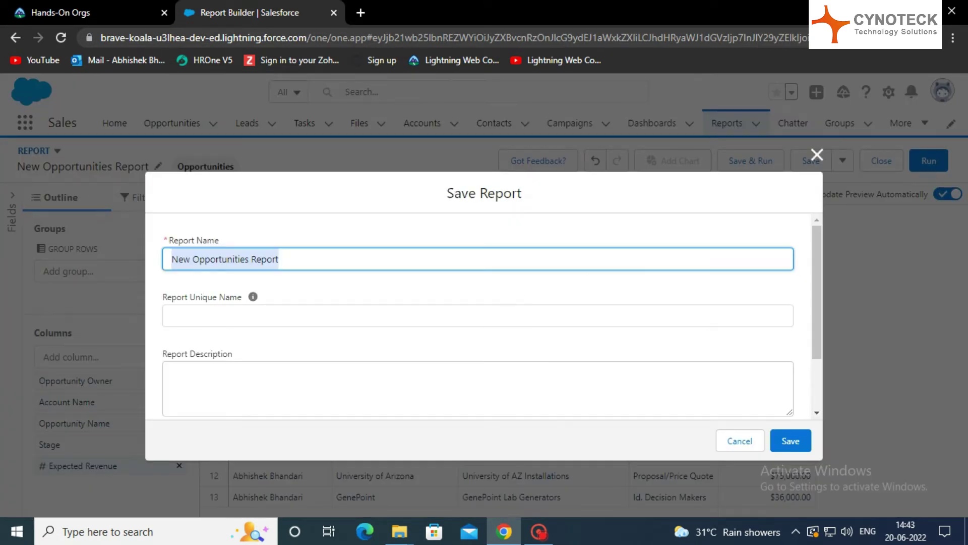
key("Tab")
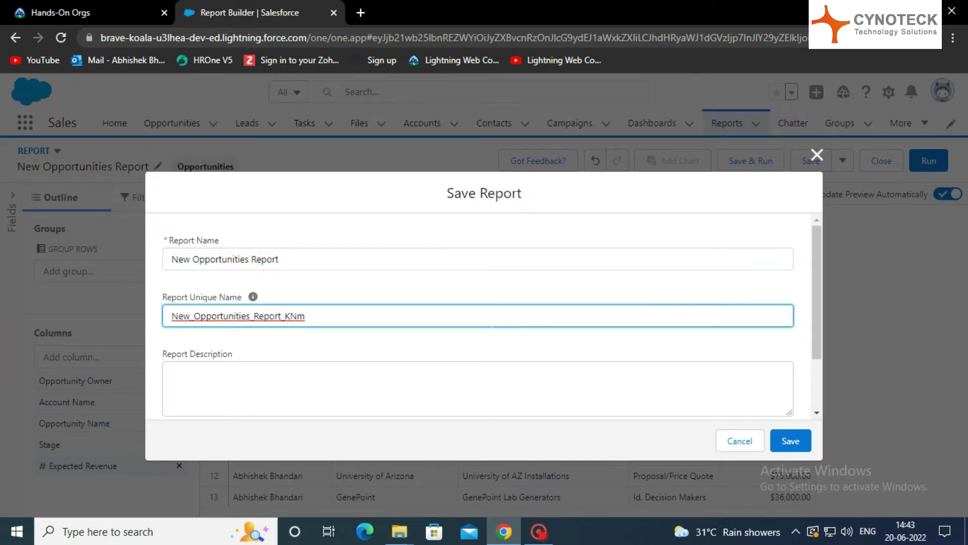
left_click(788, 442)
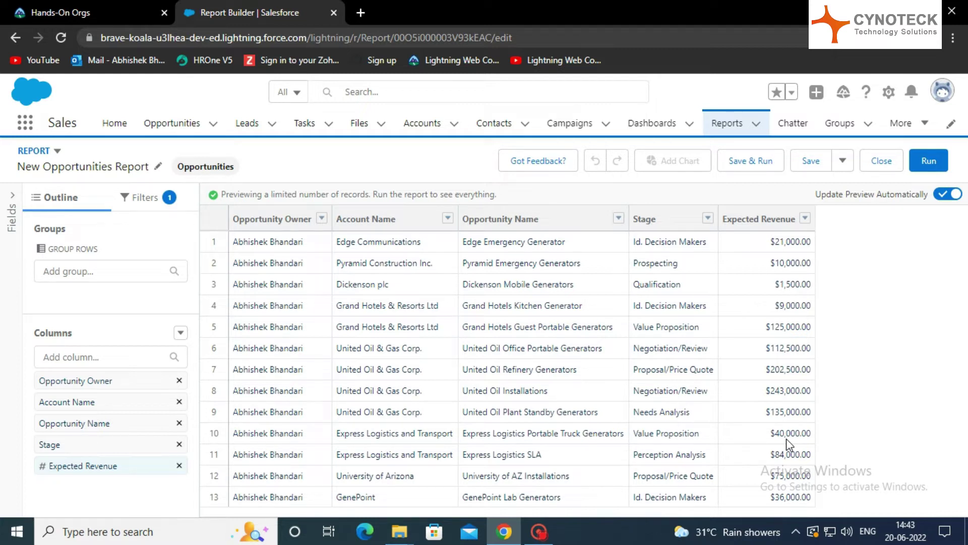
- Open Setup in a new tab and begin a new custom object from Object Manager
left_click(888, 92)
left_click(818, 144)
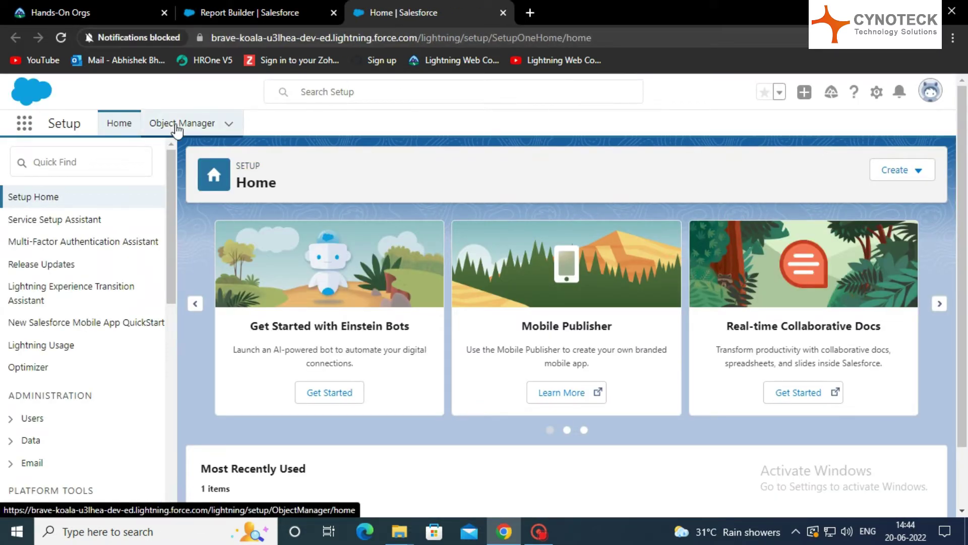
left_click(177, 126)
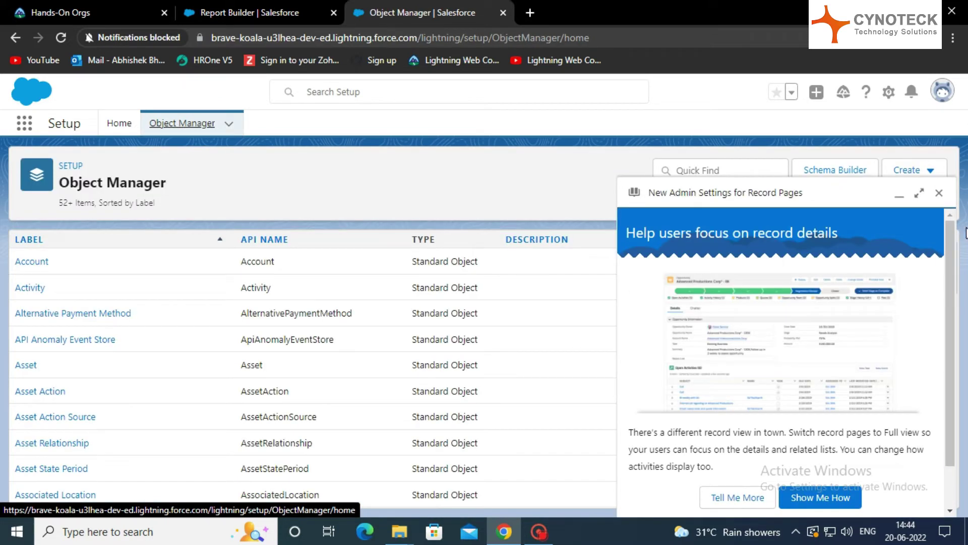
left_click(940, 191)
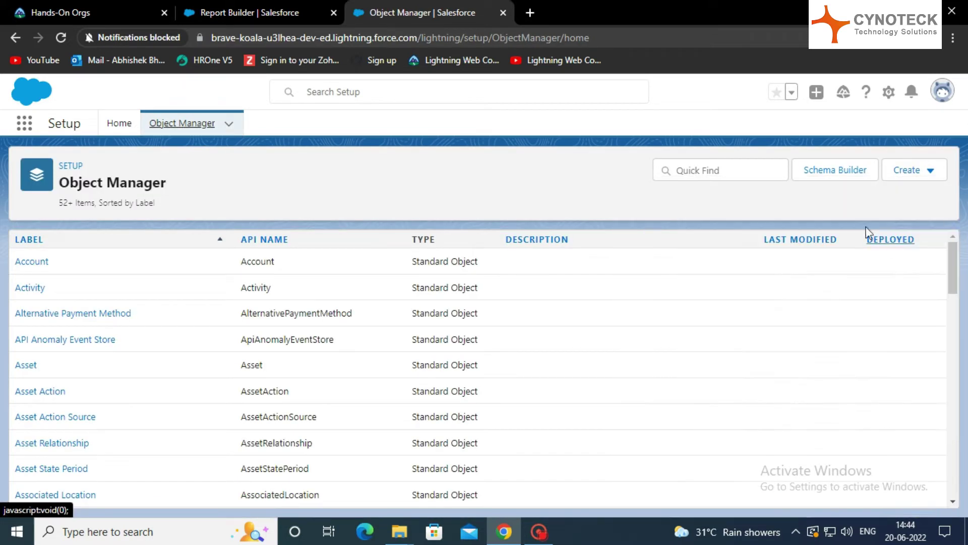
left_click(923, 178)
left_click(838, 218)
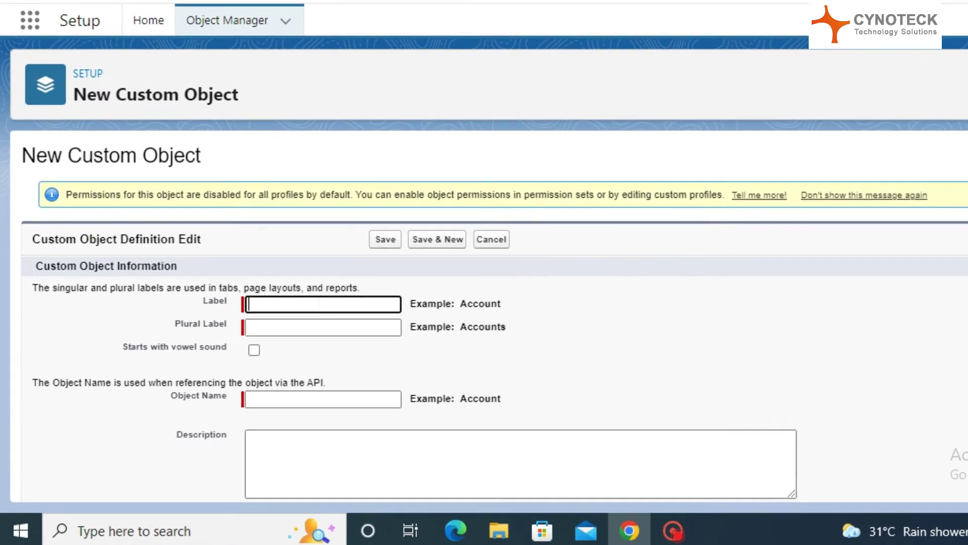
- Label the object OppSnapshot with plural label OppSnapshots
type("OppSnapshot")
key("Tab")
type("OppSnaps")
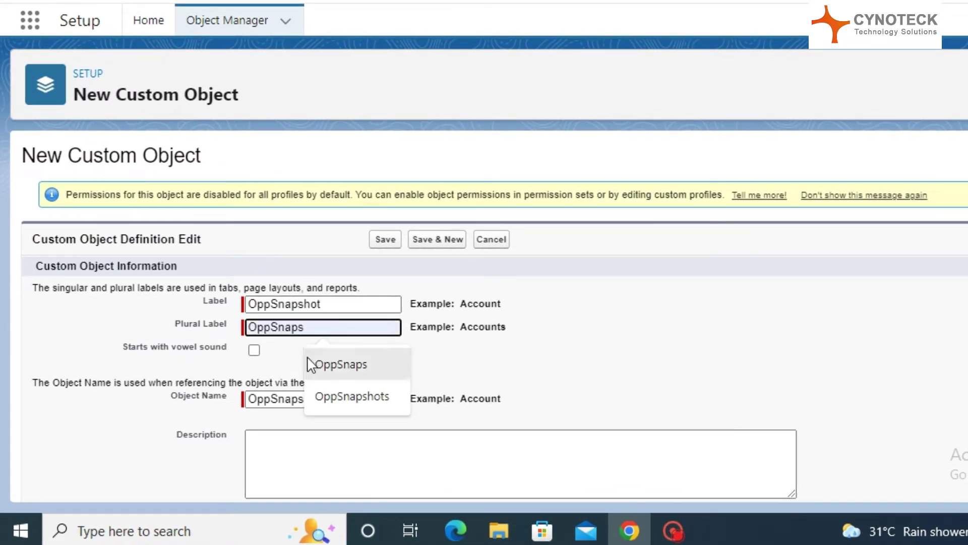
left_click(364, 396)
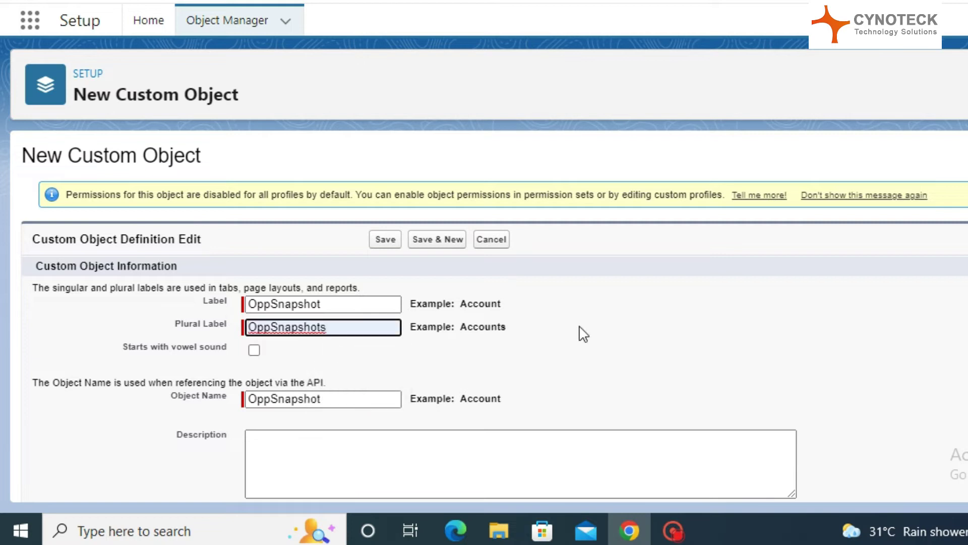
- Make the record name an Auto Number with format 'OppSnapshot-{}' starting at 1
scroll(580, 333, "down", 2)
scroll(595, 344, "down", 3)
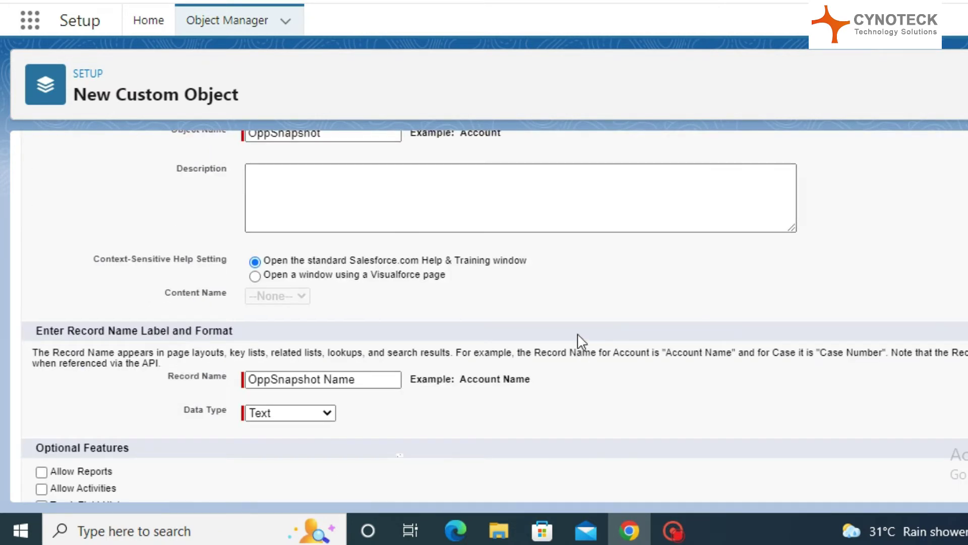
scroll(537, 379, "down", 2)
left_click(325, 326)
left_click(313, 356)
left_click(306, 348)
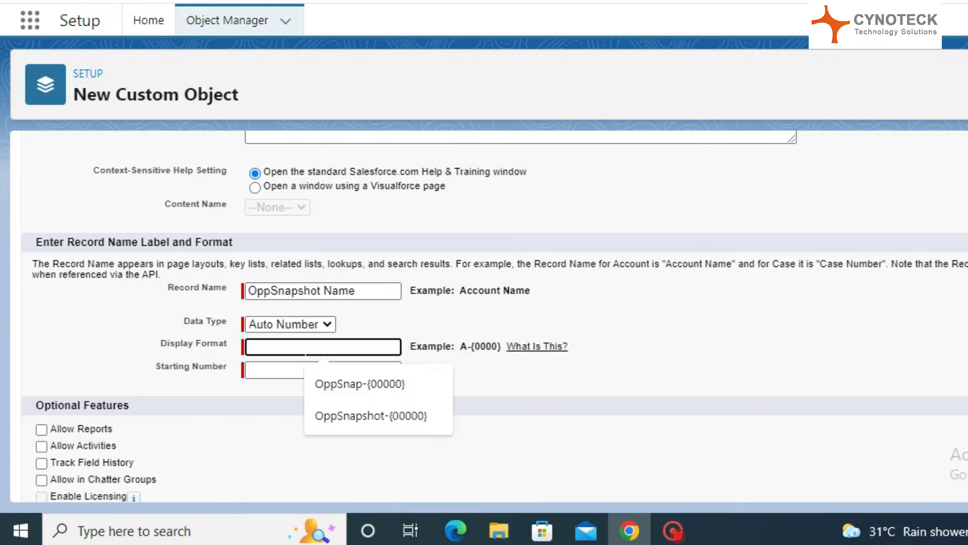
type("OppSnapshot")
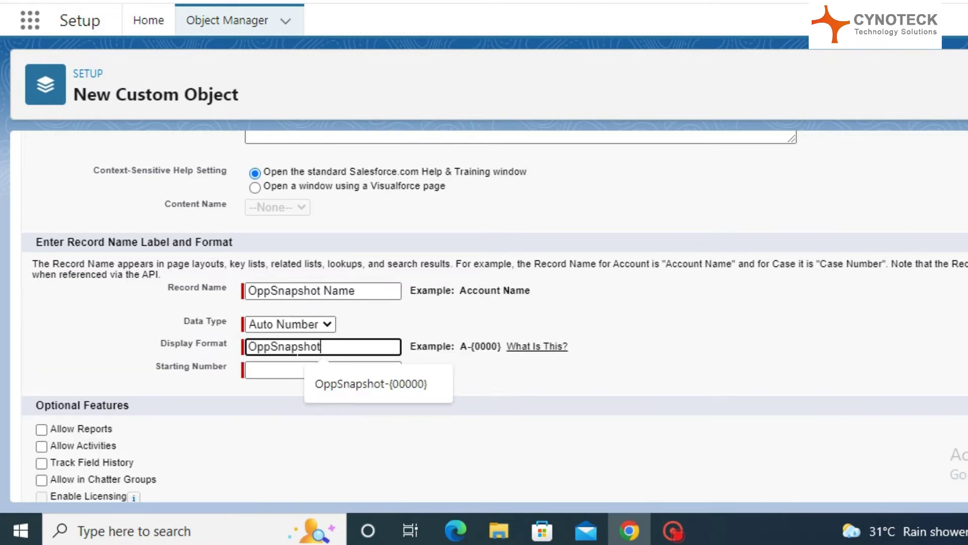
type("-{}")
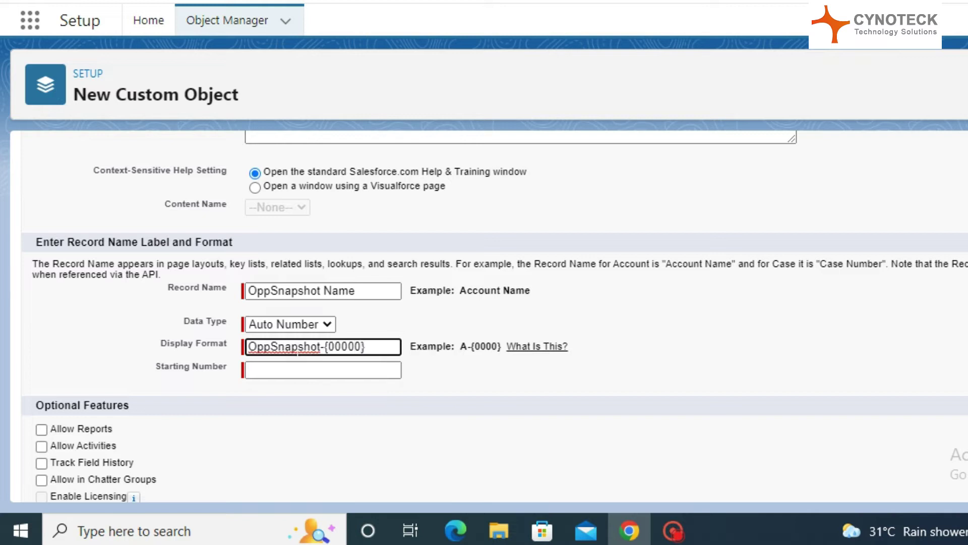
left_click(305, 370)
type("1")
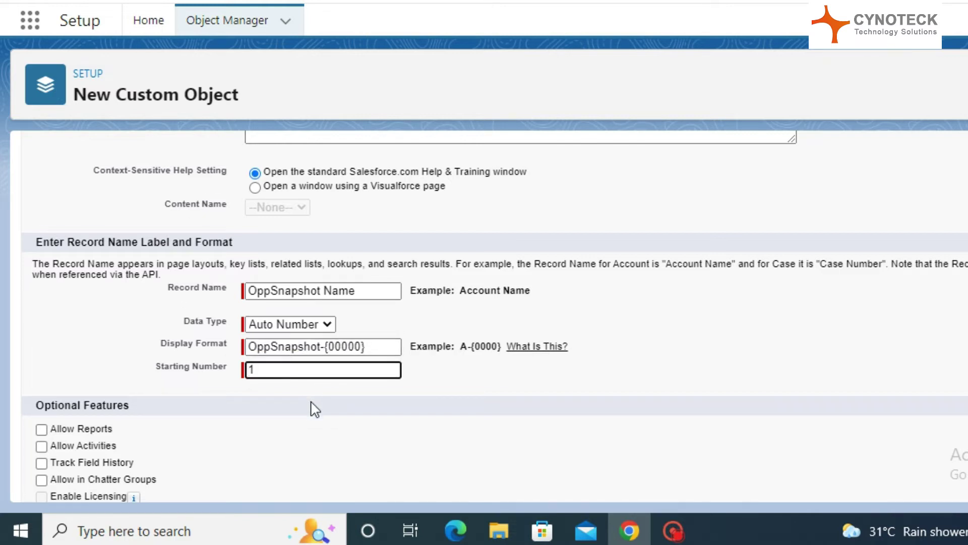
- Save the OppSnapshot object with Deployed status
scroll(313, 408, "down", 7)
scroll(297, 408, "up", 2)
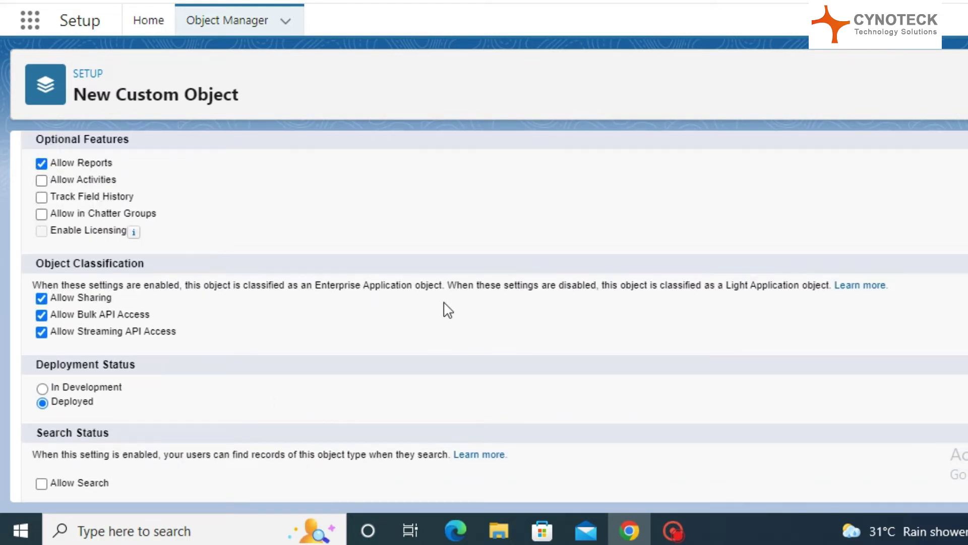
scroll(575, 364, "down", 3)
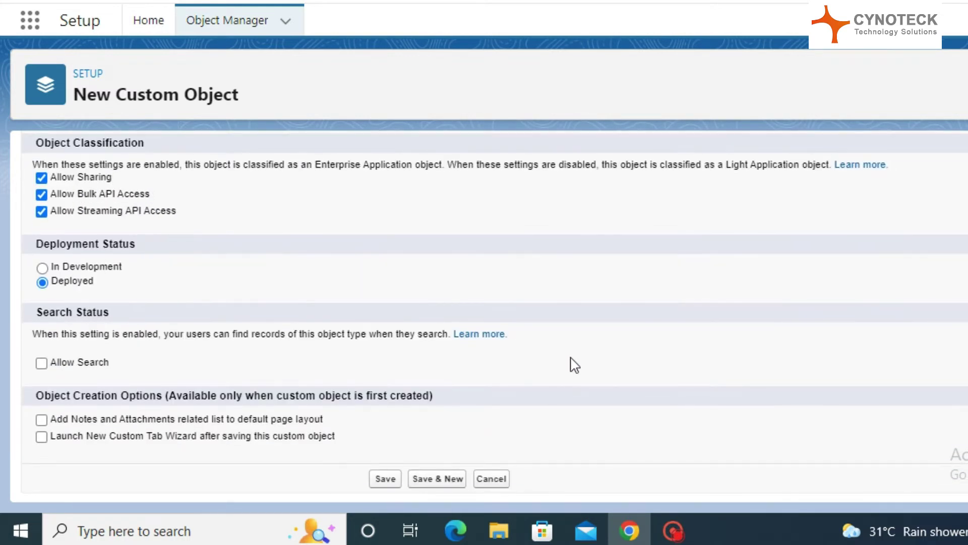
left_click(384, 482)
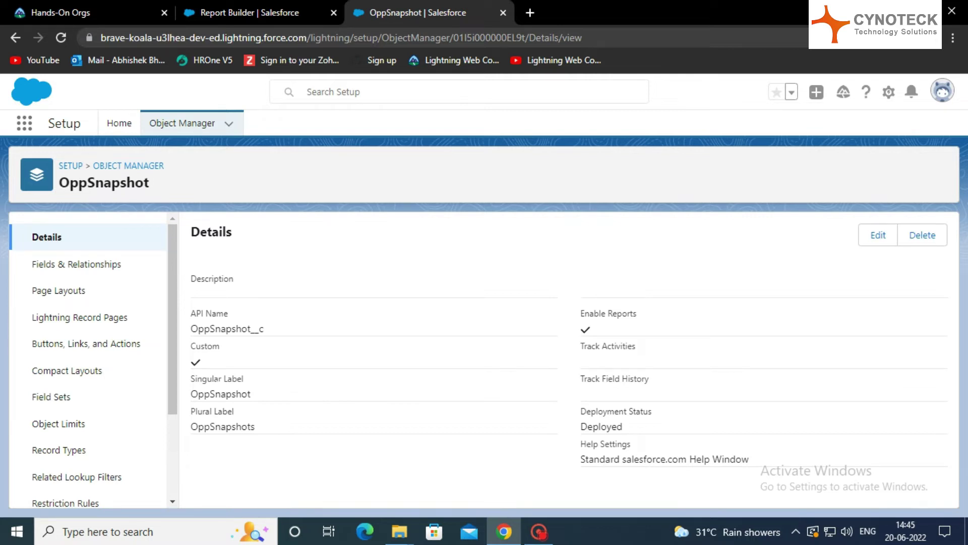
- Create an Opportunity Owner text field of length 255
left_click(93, 268)
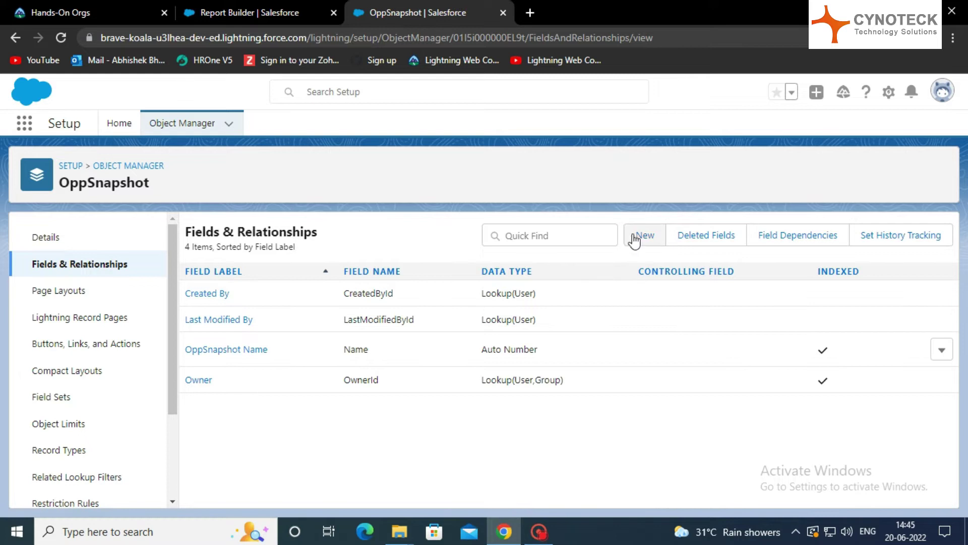
left_click(635, 238)
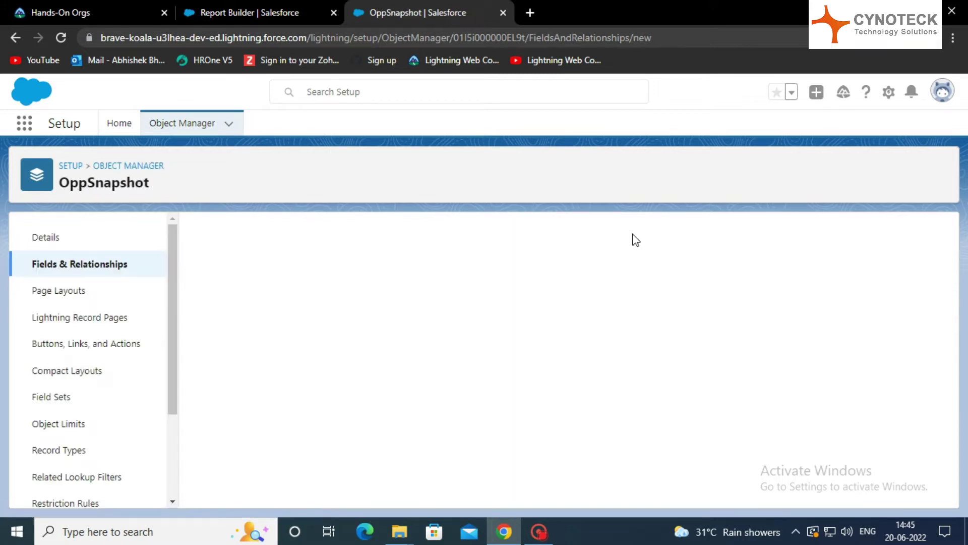
scroll(361, 337, "down", 10)
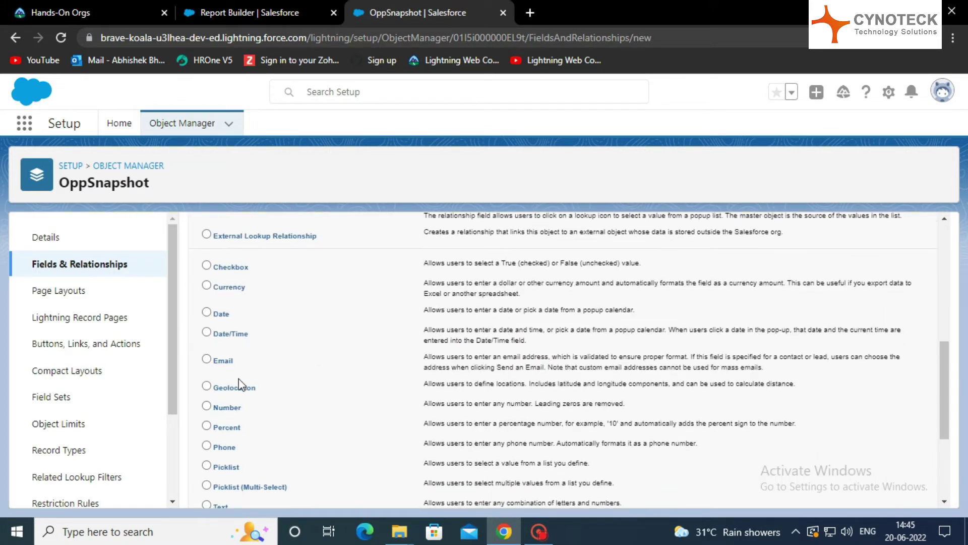
scroll(240, 404, "down", 1)
scroll(460, 408, "down", 2)
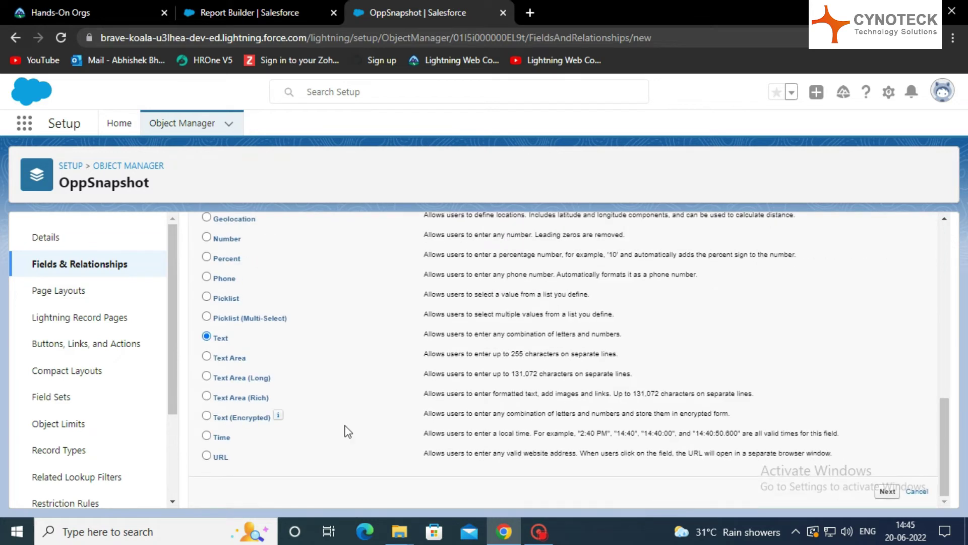
left_click(887, 492)
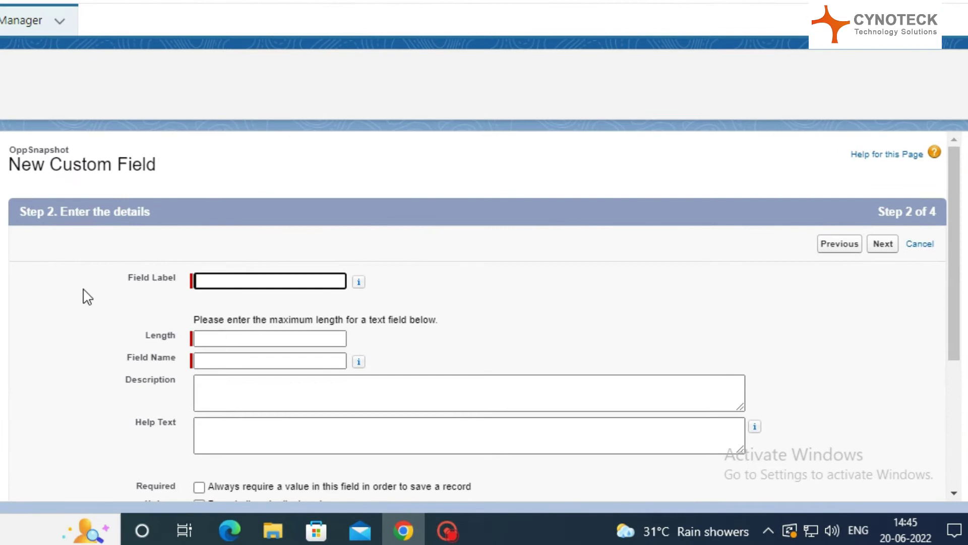
type("Opport")
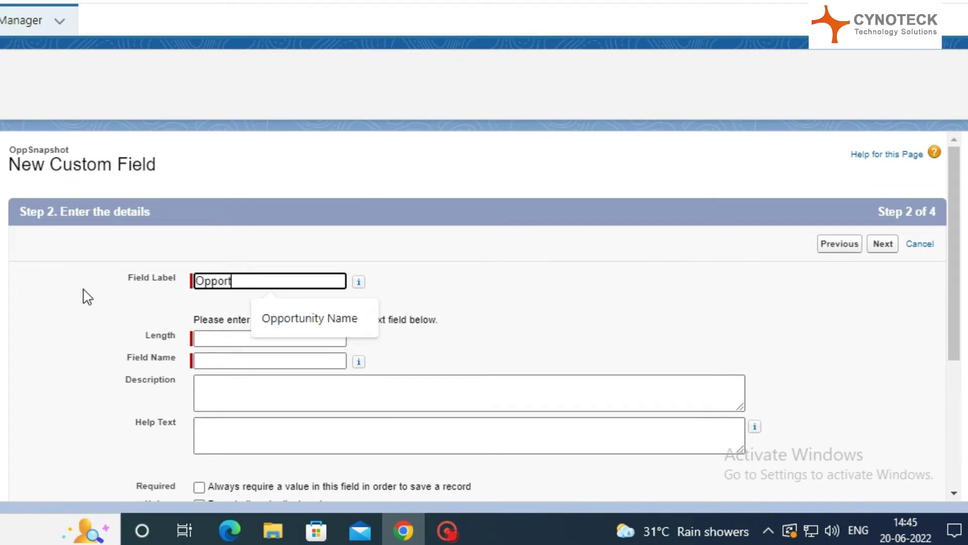
type("unity Owner")
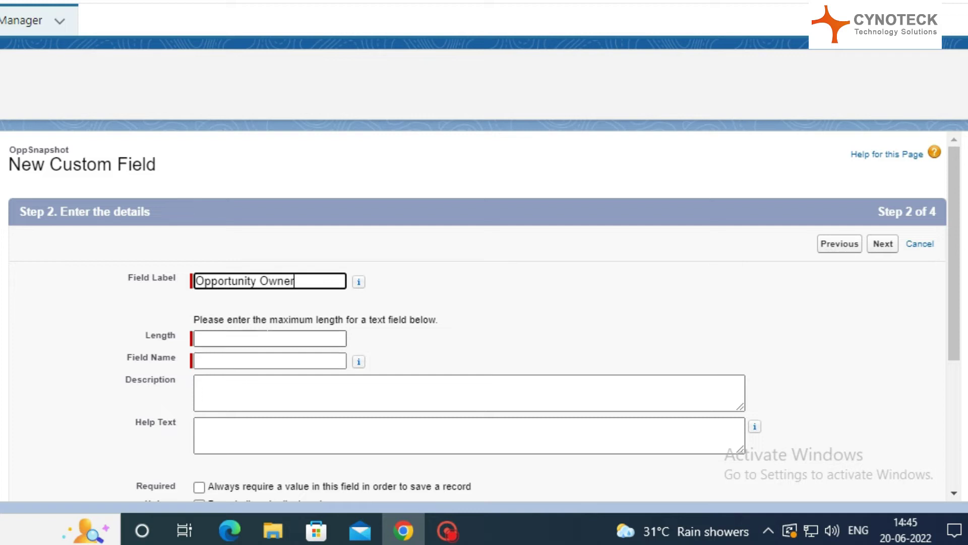
left_click(264, 336)
type("255")
scroll(277, 384, "down", 5)
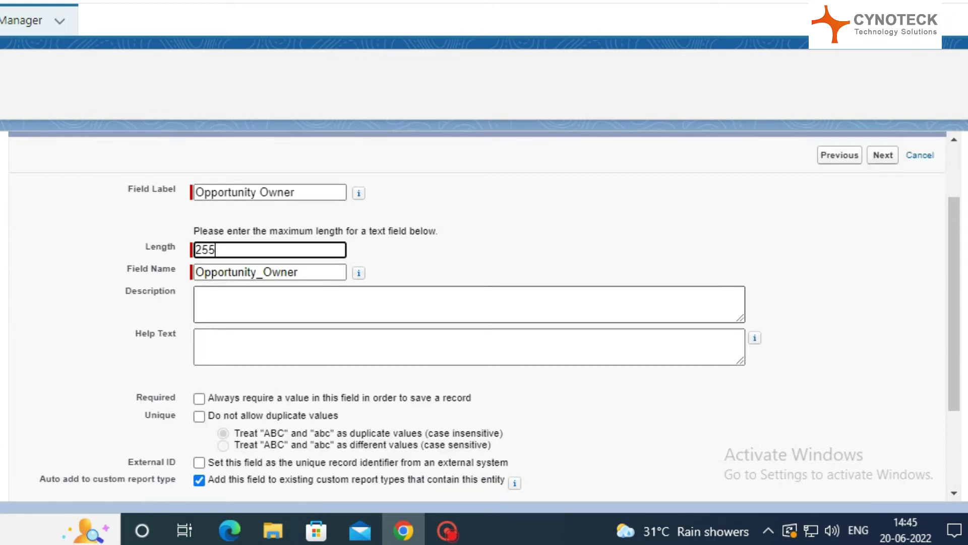
left_click(882, 480)
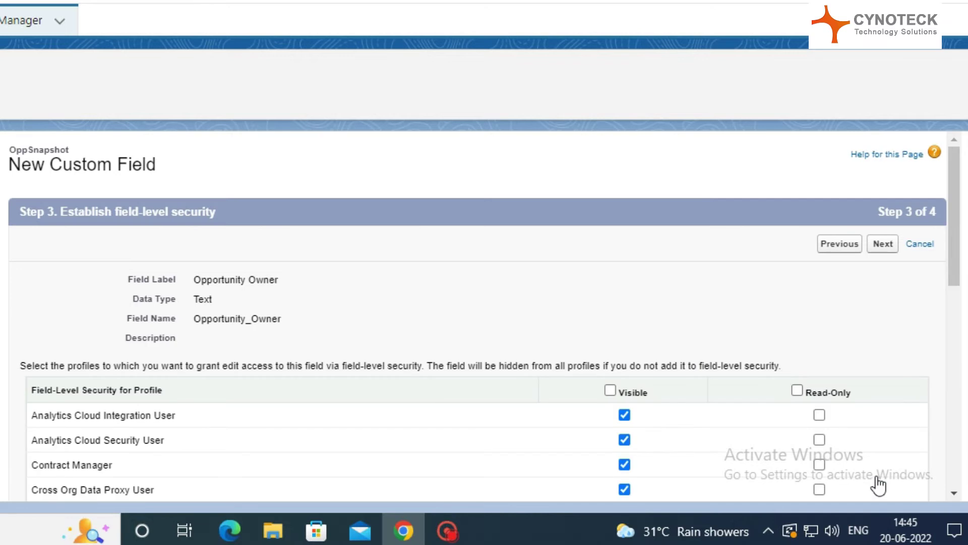
left_click(884, 247)
left_click(828, 245)
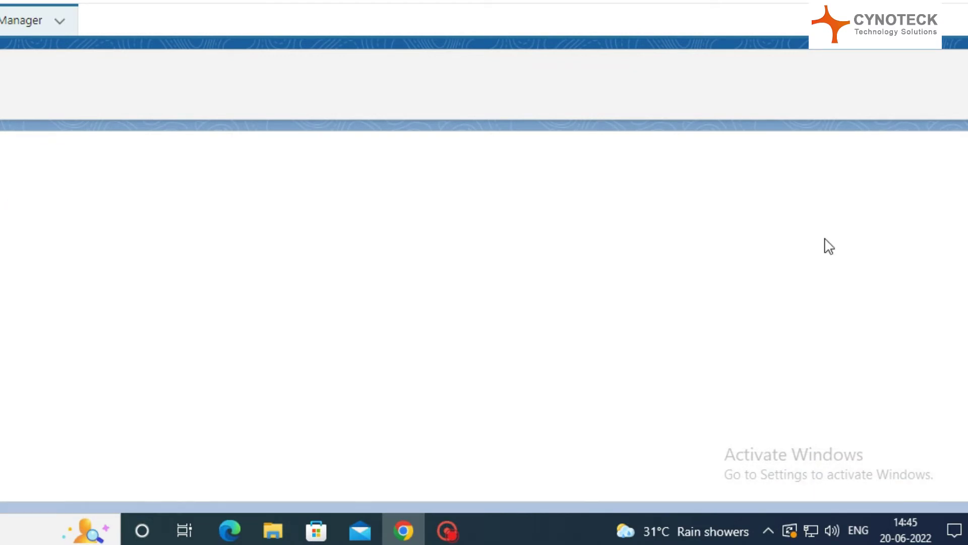
- Create an Account Name text field of length 255
scroll(114, 387, "down", 4)
scroll(114, 386, "down", 5)
left_click(31, 410)
scroll(655, 346, "up", 10)
left_click(883, 244)
type("Accoun")
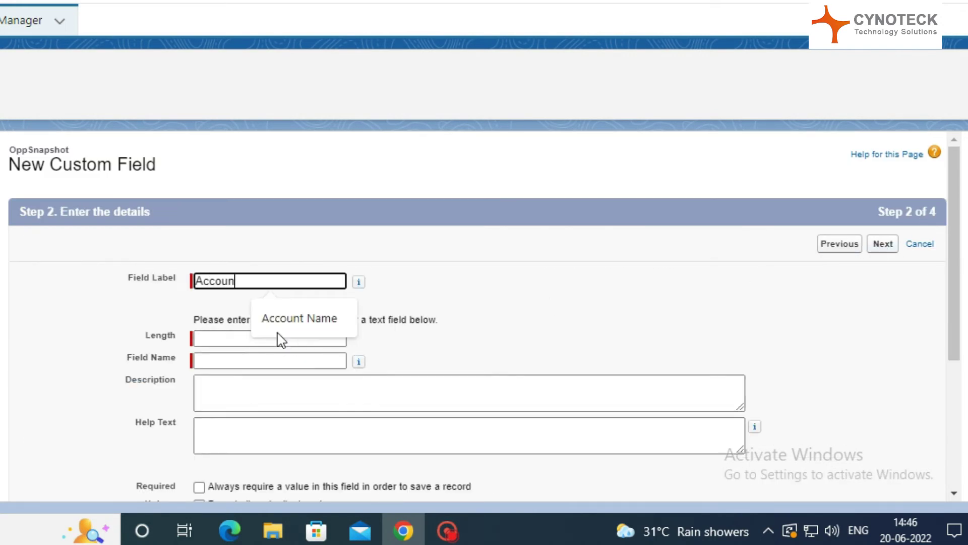
type("t N")
left_click(278, 323)
left_click(283, 339)
left_click(270, 373)
scroll(741, 499, "down", 4)
left_click(883, 480)
left_click(882, 243)
left_click(865, 245)
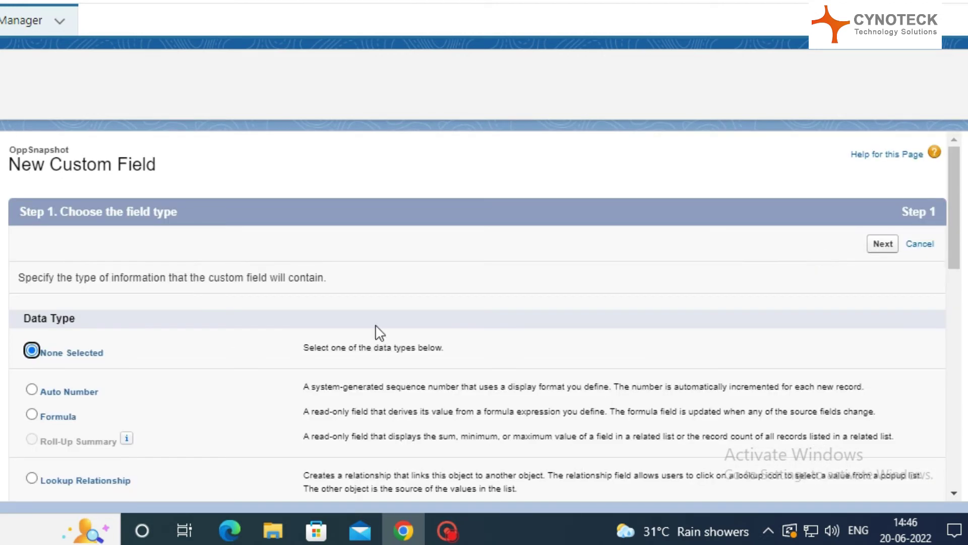
- Create an Opportunity Name text field of length 255
scroll(217, 338, "down", 12)
left_click(31, 408)
scroll(403, 353, "down", 3)
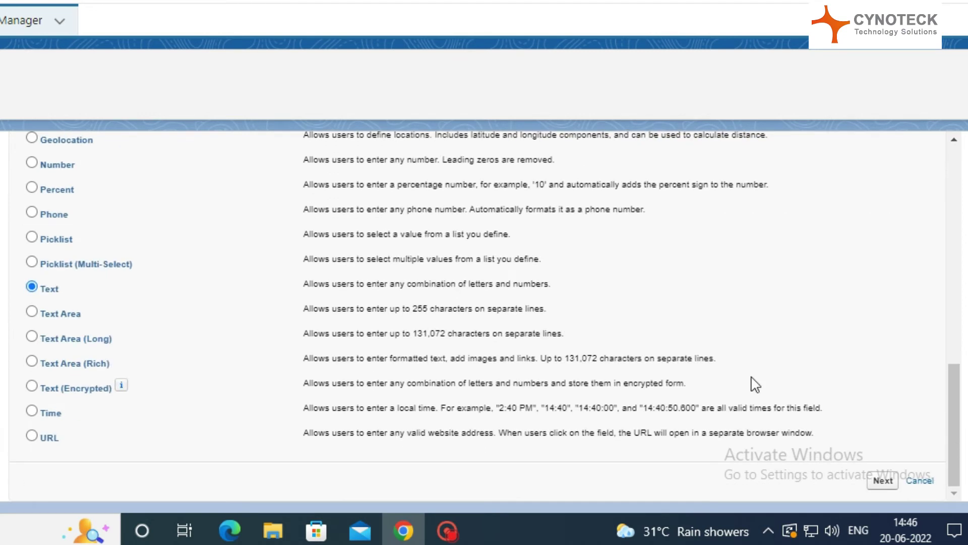
left_click(881, 480)
type("Opp")
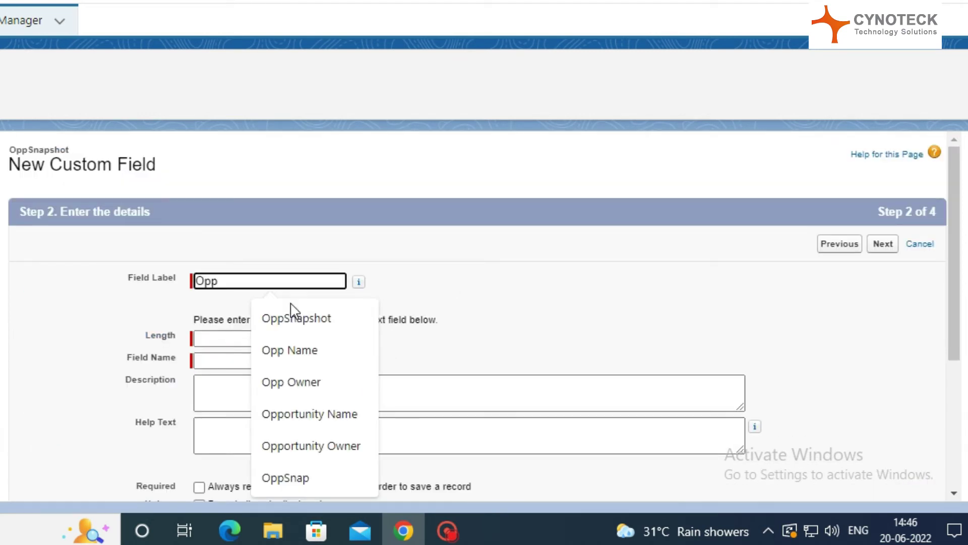
type("ortunity Name")
key("Tab")
left_click(273, 382)
scroll(809, 506, "down", 4)
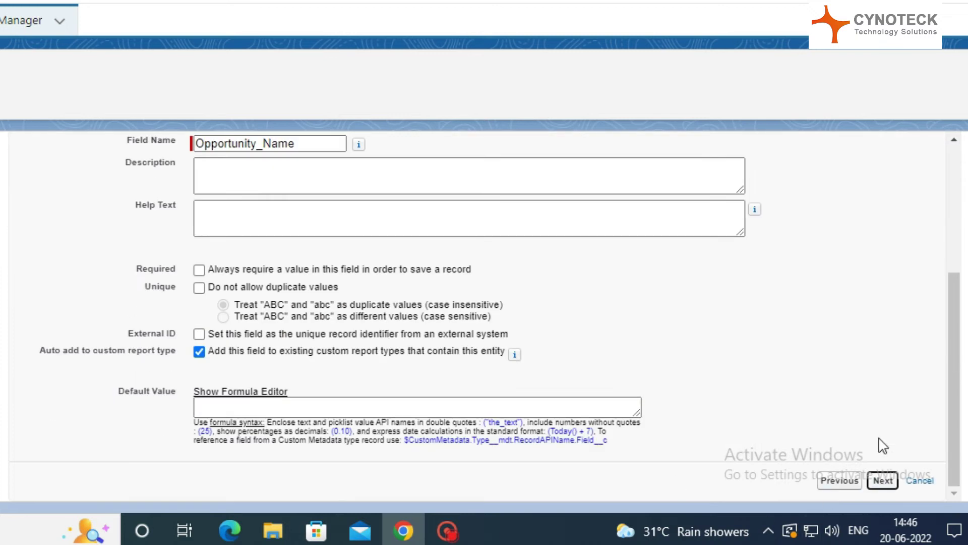
scroll(880, 459, "up", 2)
key("Return")
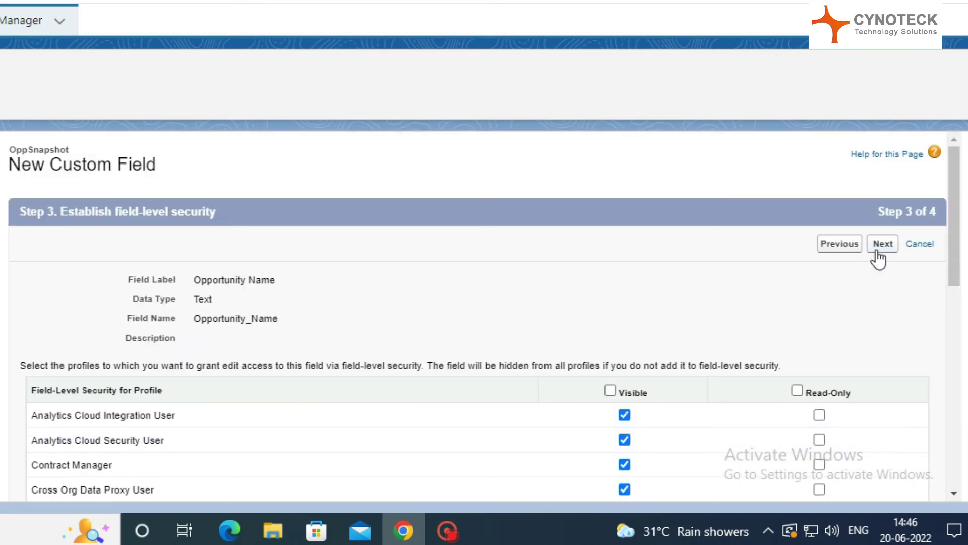
left_click(880, 246)
left_click(827, 246)
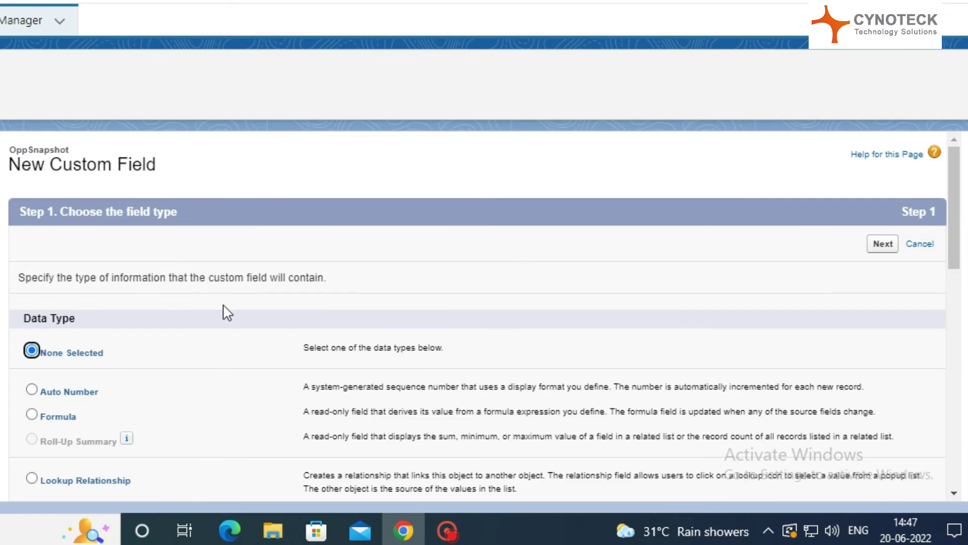
- Create a Stage text field of length 255
scroll(80, 417, "down", 12)
left_click(32, 408)
scroll(880, 454, "down", 3)
left_click(882, 480)
left_click(310, 281)
type("Sta")
left_click(276, 319)
left_click(270, 338)
type("255")
scroll(555, 398, "down", 5)
left_click(882, 481)
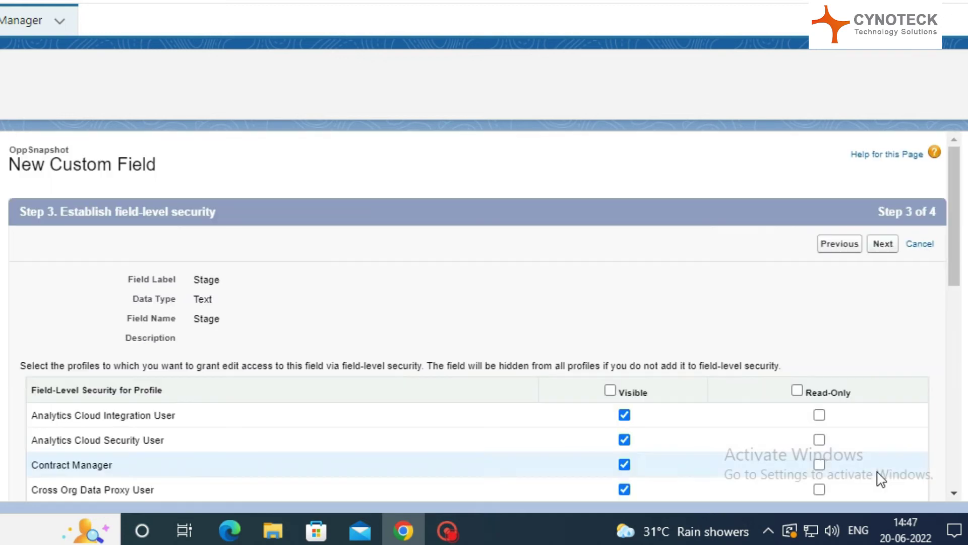
left_click(882, 243)
left_click(880, 244)
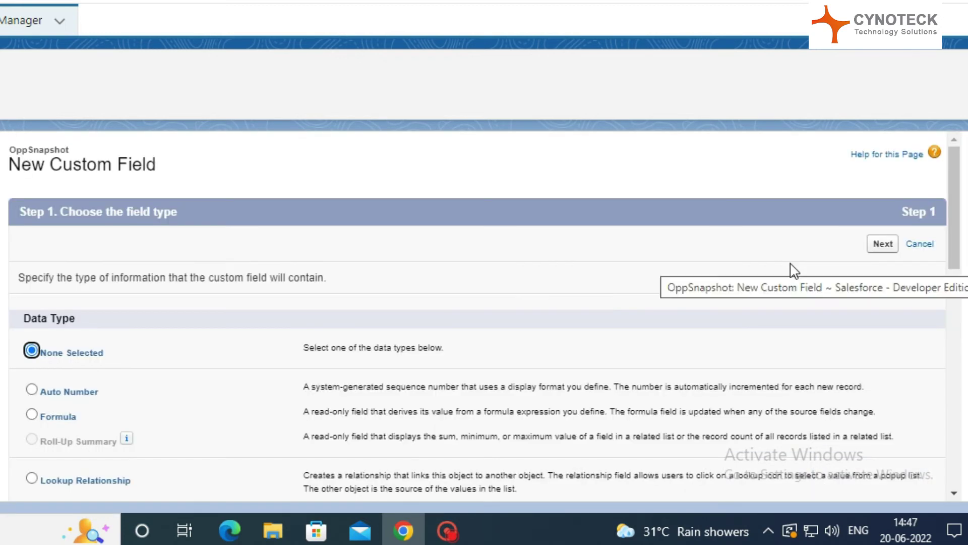
- Create an Expected Revenue currency field with default settings and save it
scroll(255, 388, "down", 4)
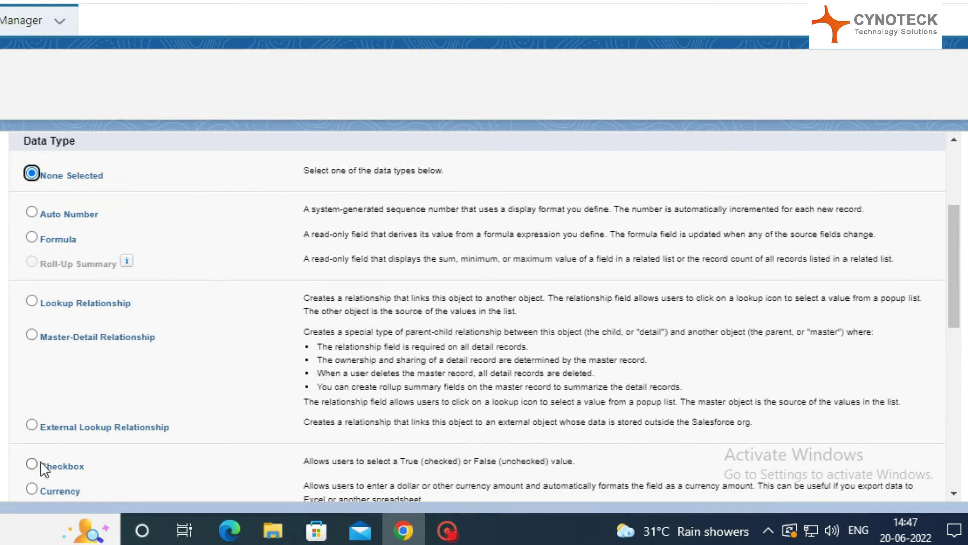
scroll(33, 456, "down", 2)
left_click(32, 400)
scroll(573, 363, "down", 8)
left_click(883, 482)
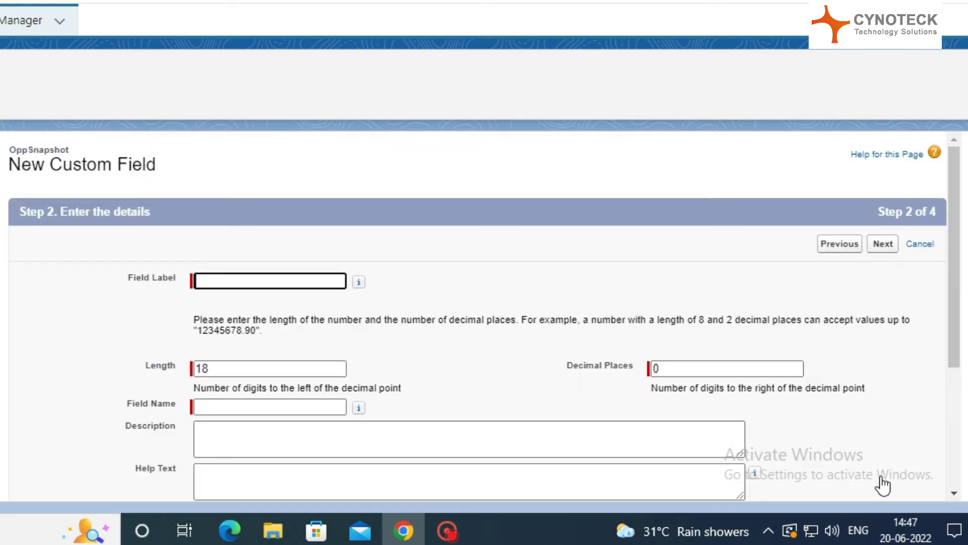
left_click(258, 277)
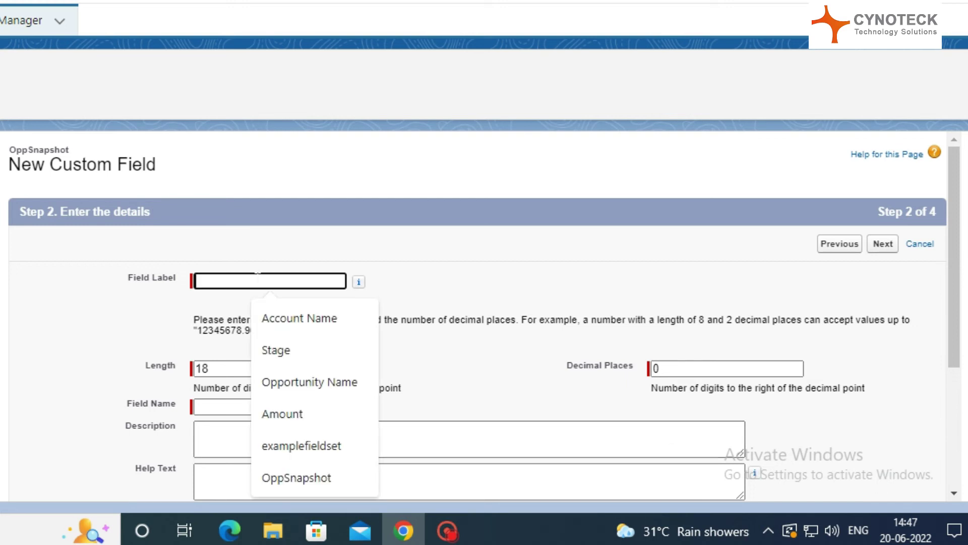
type("Expected Revenue")
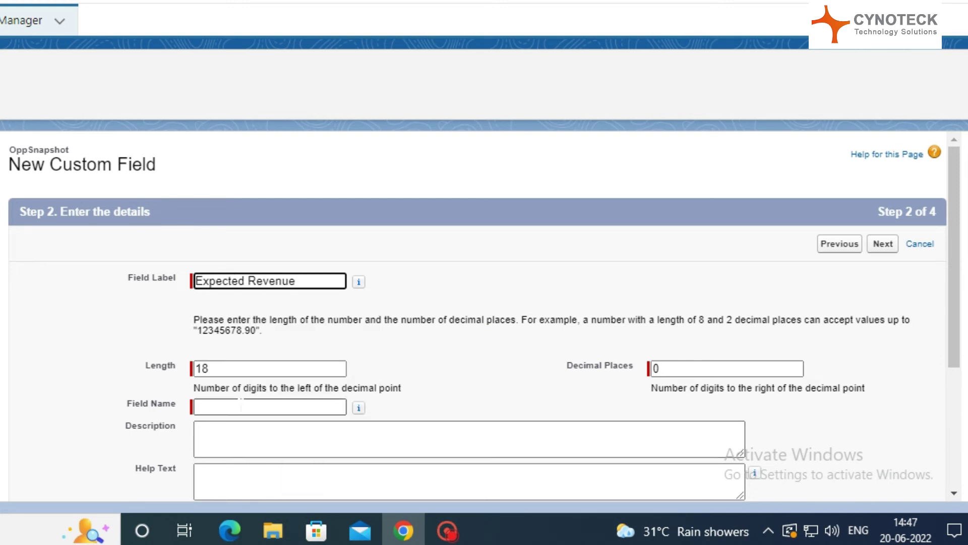
left_click(244, 401)
scroll(243, 402, "down", 3)
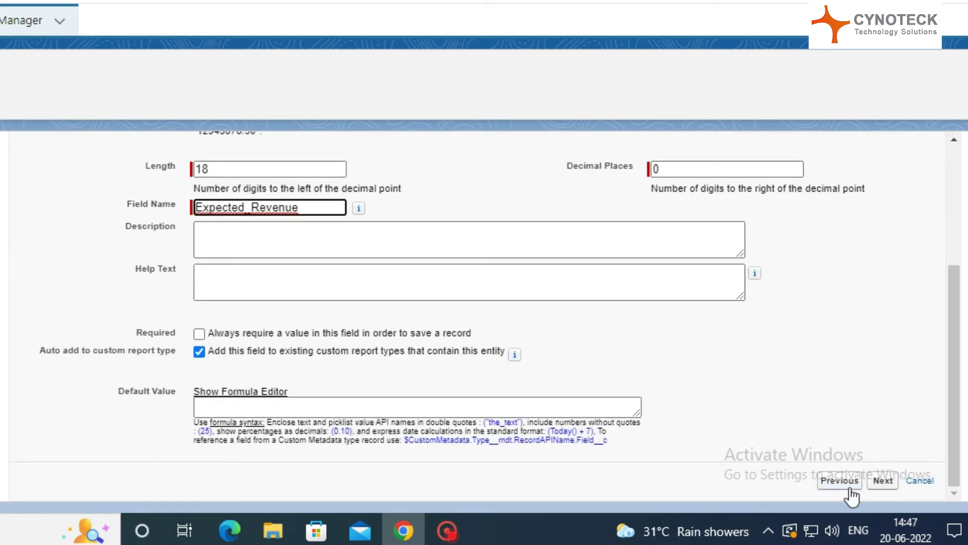
left_click(885, 482)
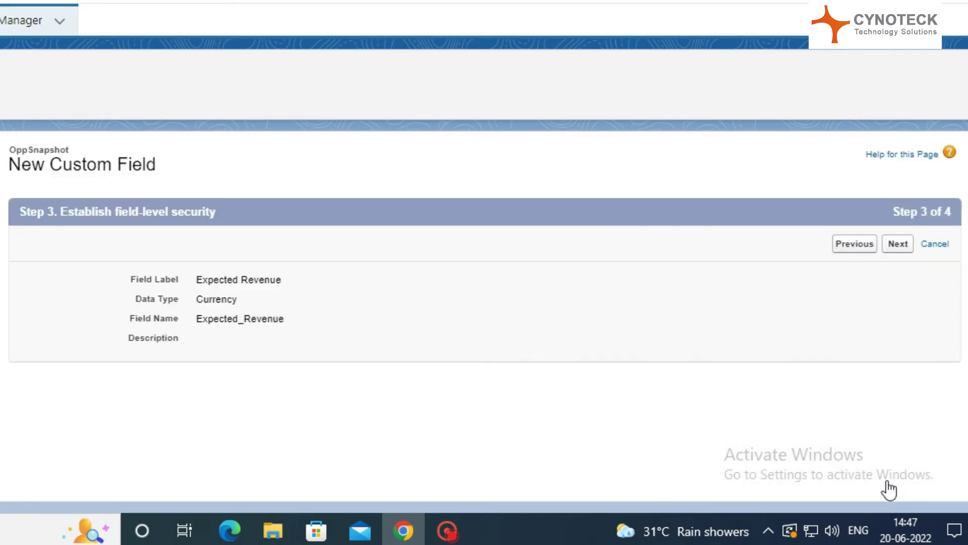
left_click(882, 248)
left_click(879, 247)
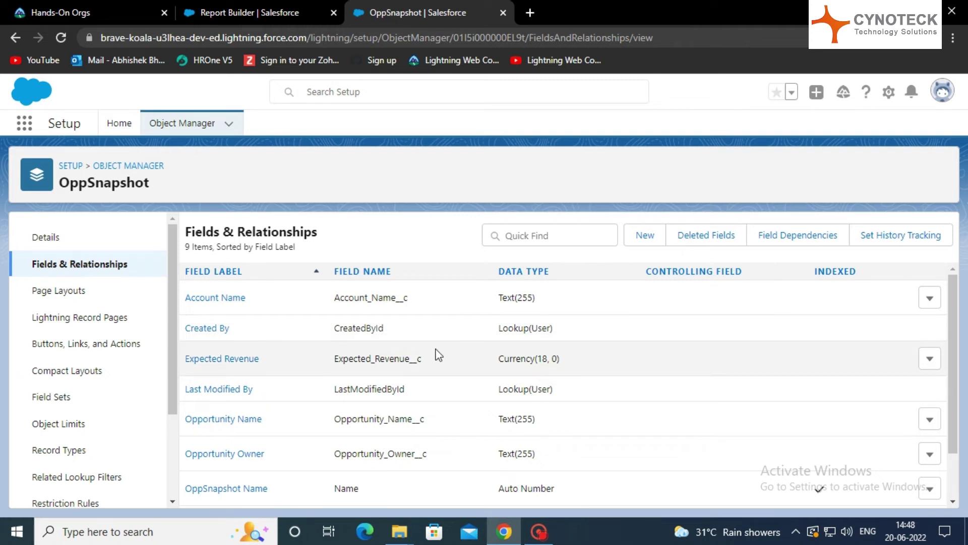
scroll(640, 336, "down", 1)
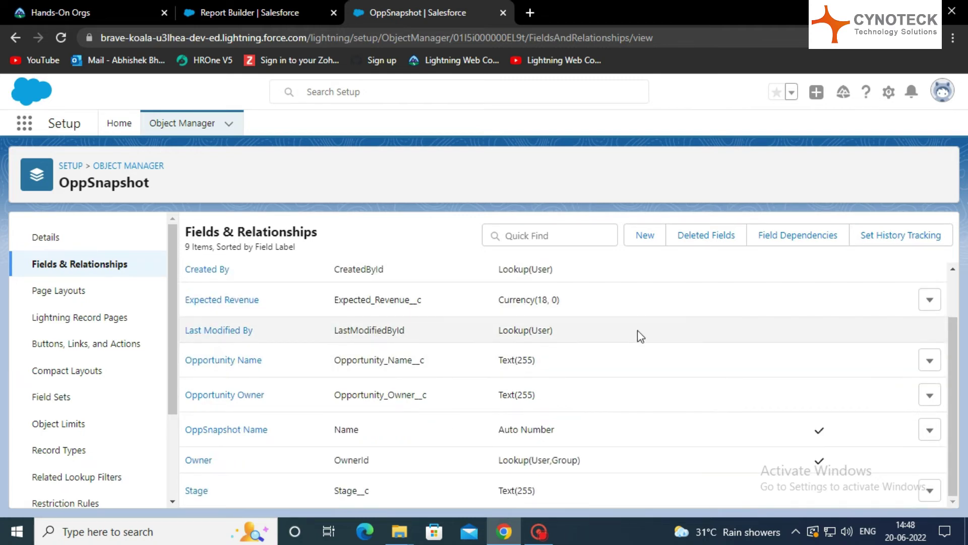
scroll(640, 333, "up", 1)
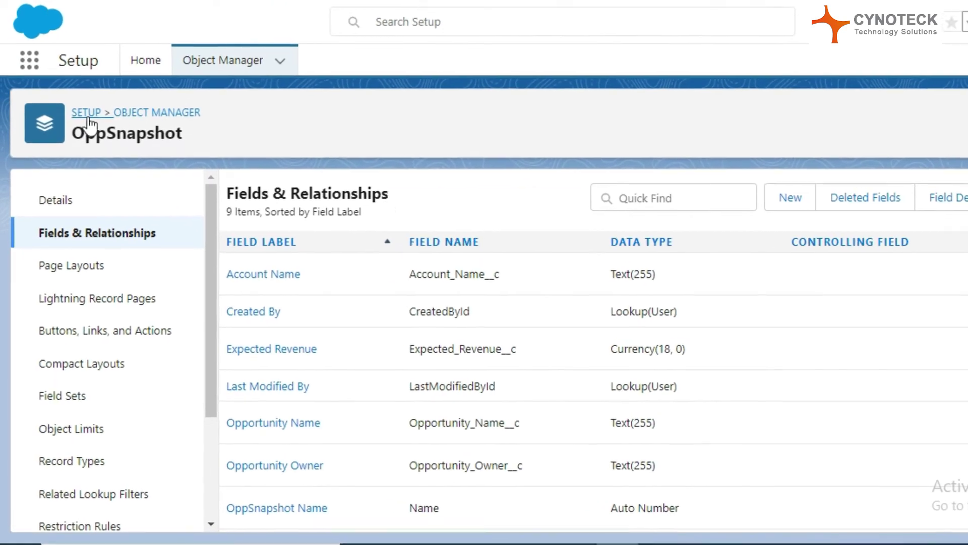
- Return to Setup home, search 'Reporting', and open Reporting Snapshots past the introduction
left_click(89, 108)
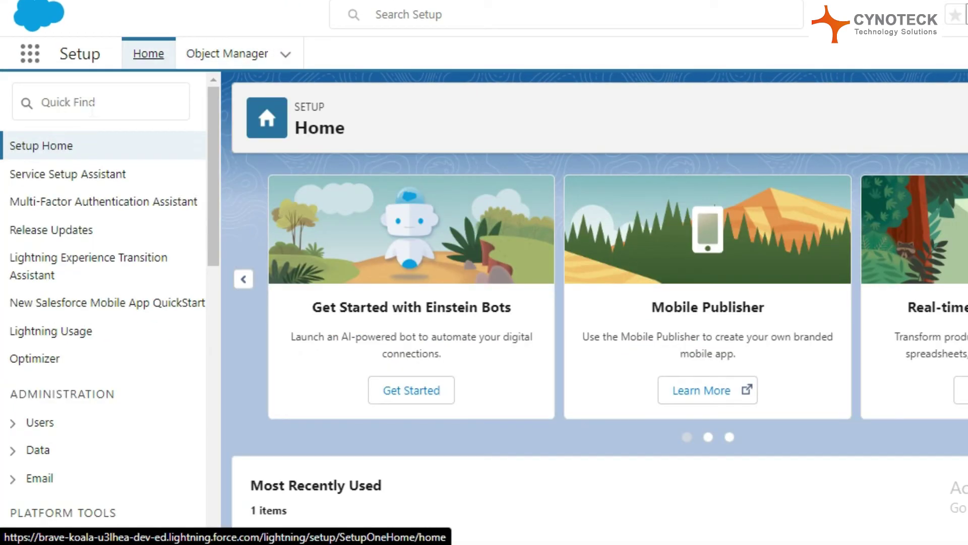
left_click(93, 108)
type("Reporting")
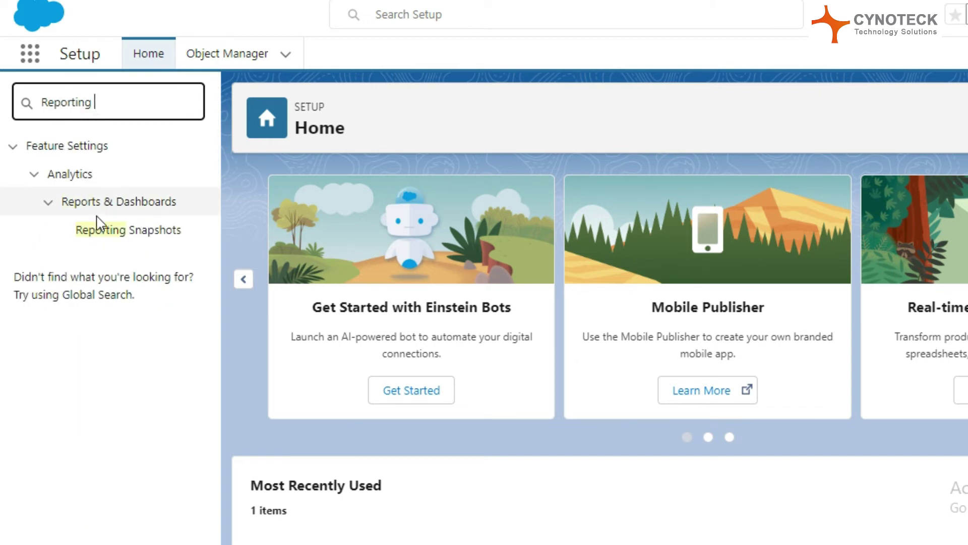
left_click(102, 235)
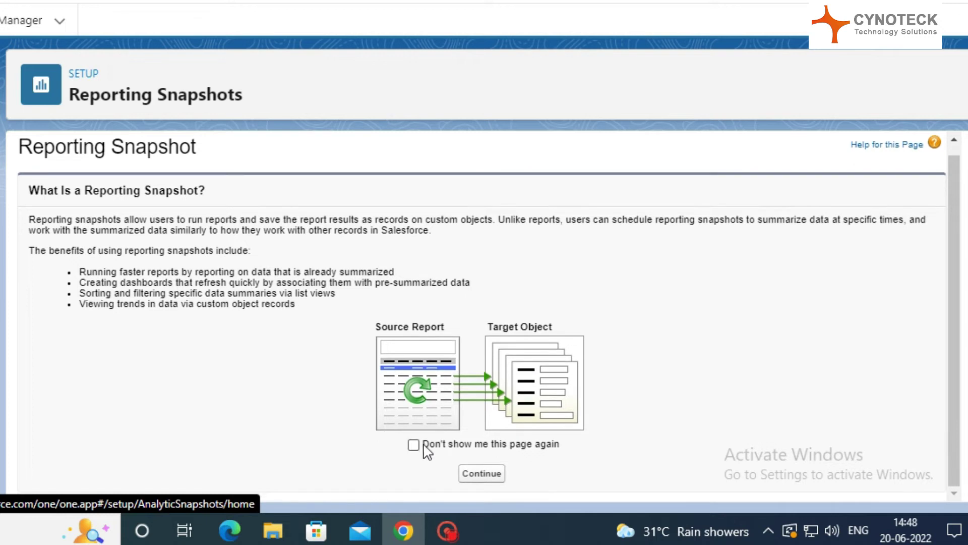
left_click(478, 481)
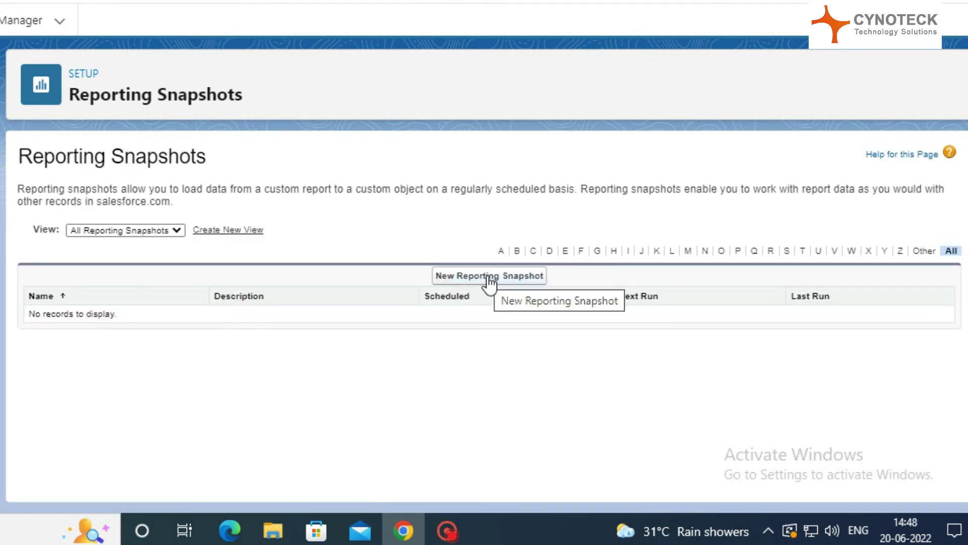
- Save 'Opportunity Snapshot' with a running user, New Opportunities Report as source, OppSnapshot as target
left_click(488, 277)
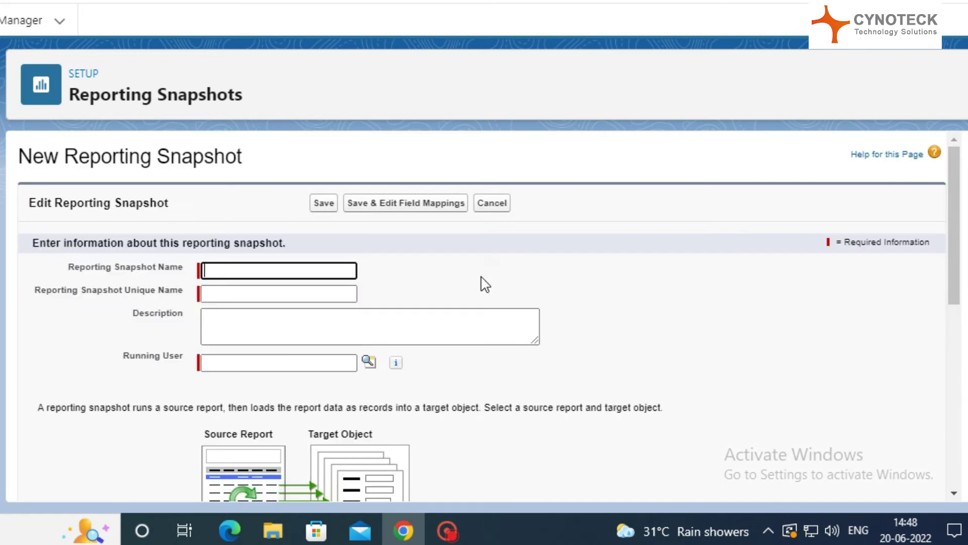
type("O")
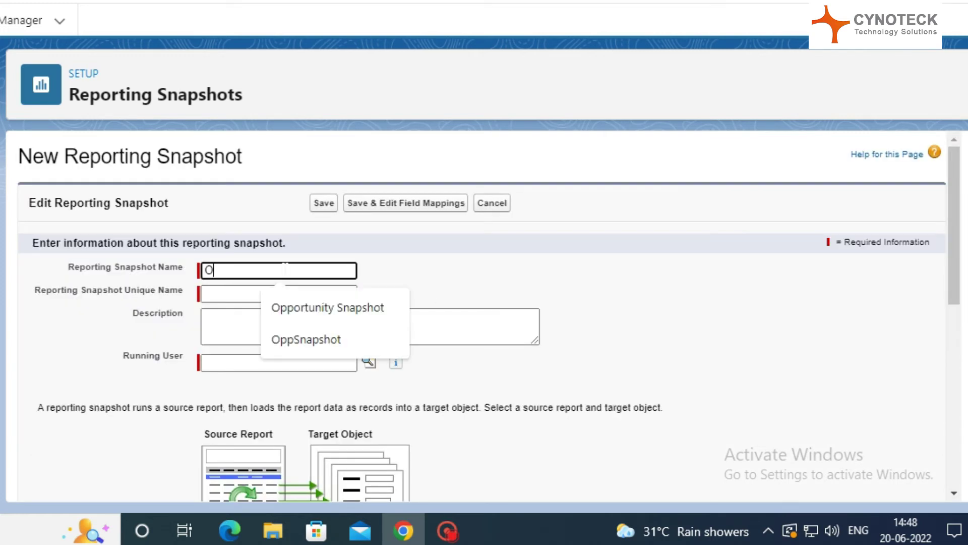
type("pportunity Snapshot")
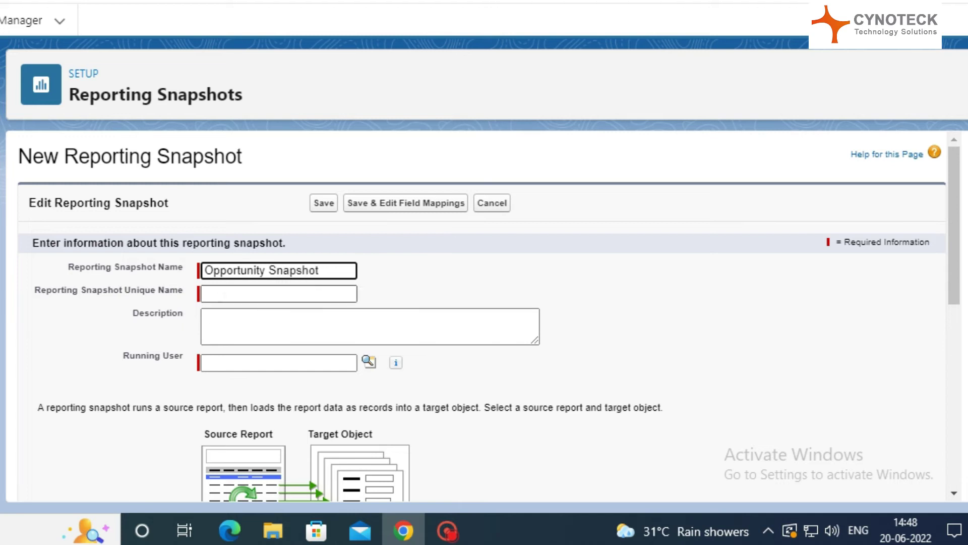
left_click(222, 293)
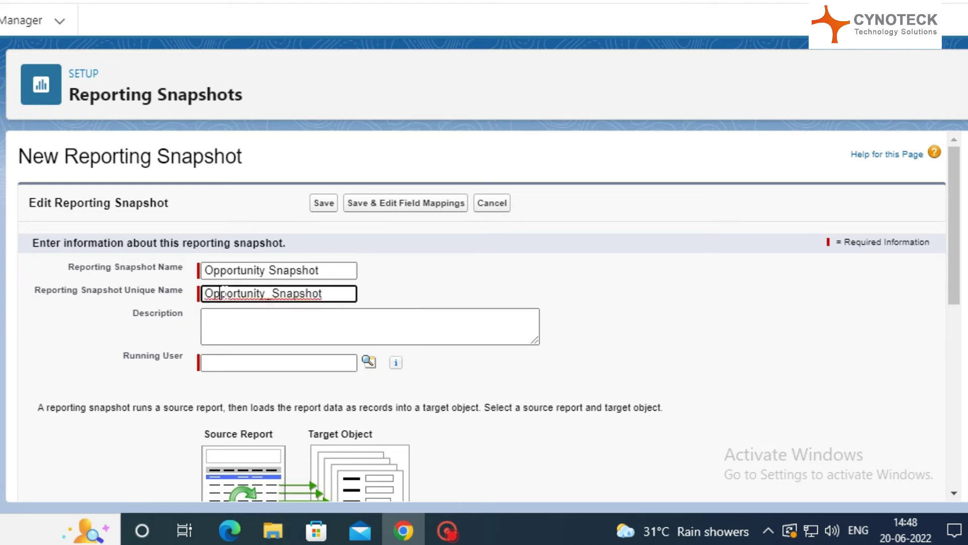
left_click(276, 363)
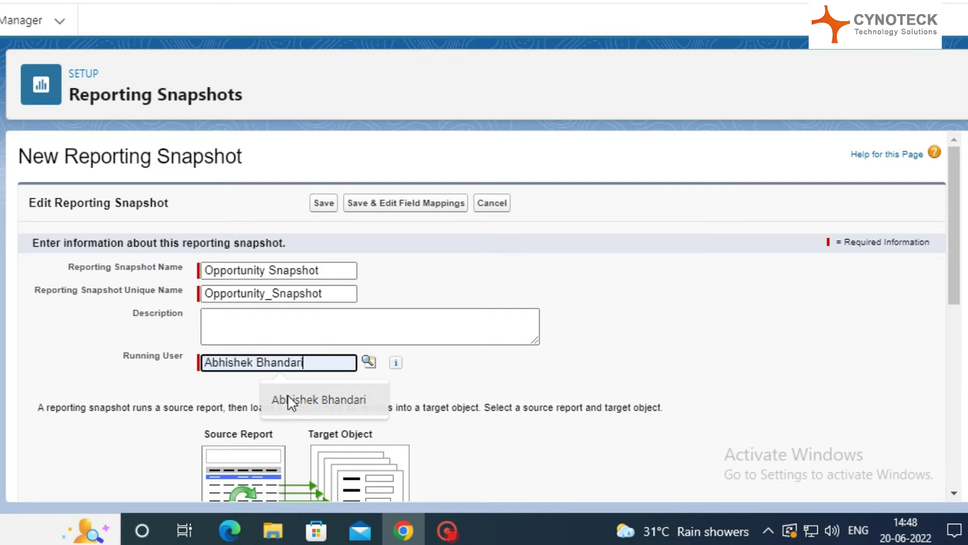
left_click(290, 402)
scroll(318, 371, "down", 6)
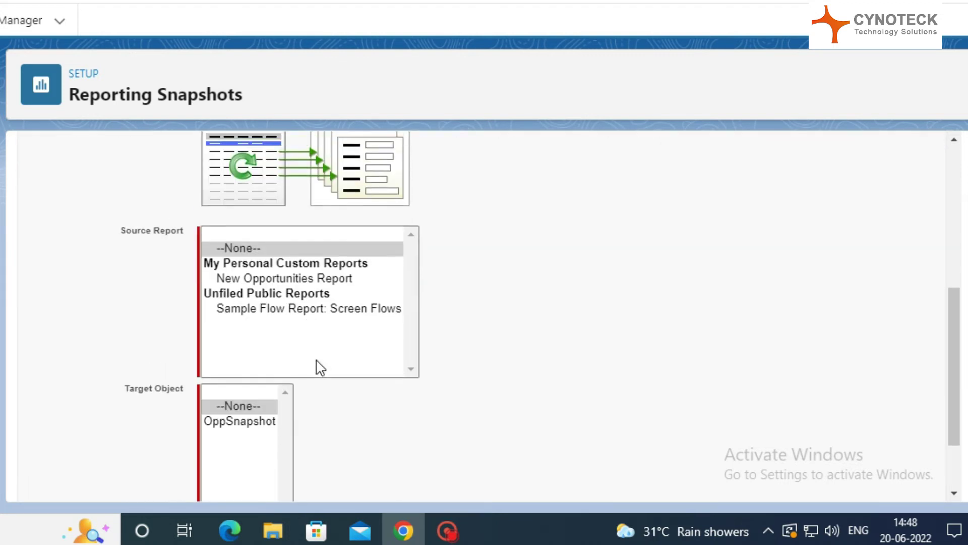
scroll(321, 367, "up", 1)
left_click(305, 346)
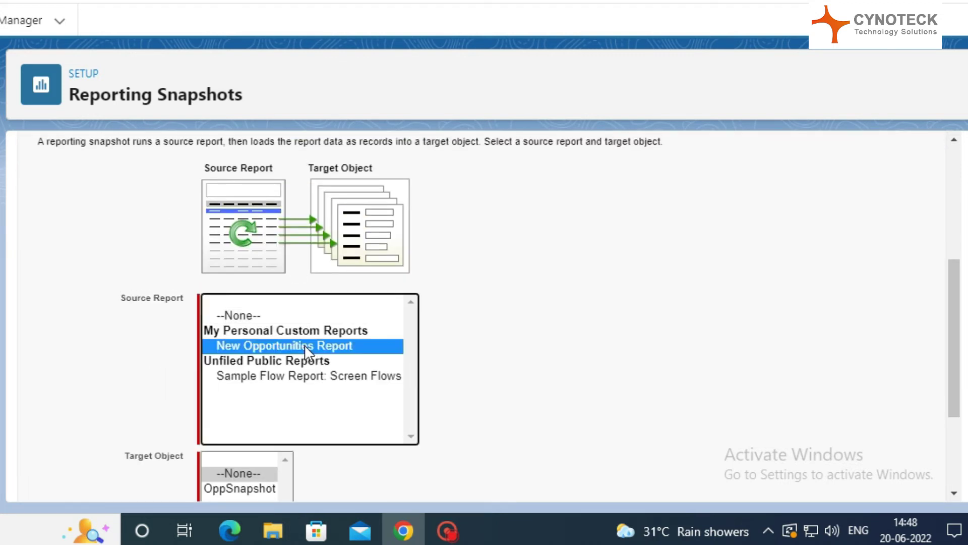
scroll(300, 356, "down", 3)
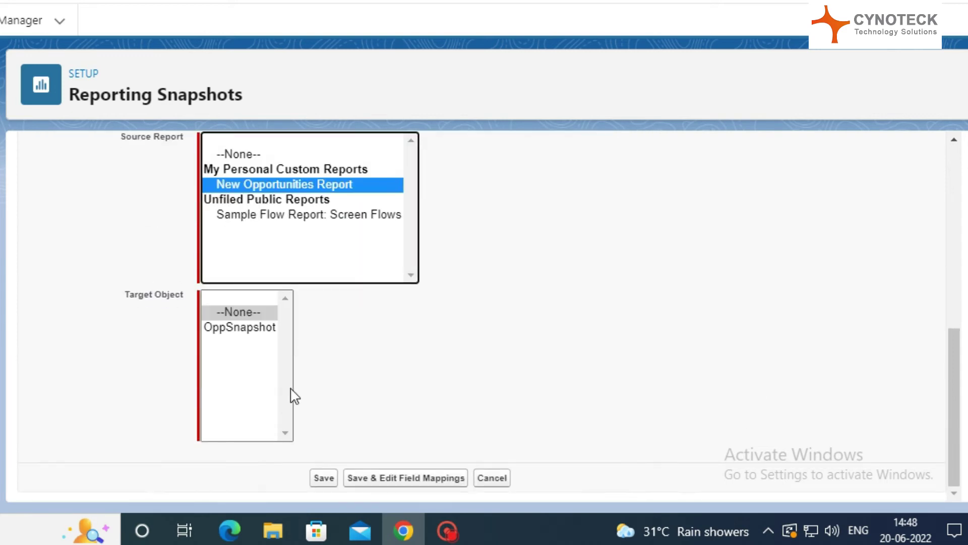
left_click(243, 329)
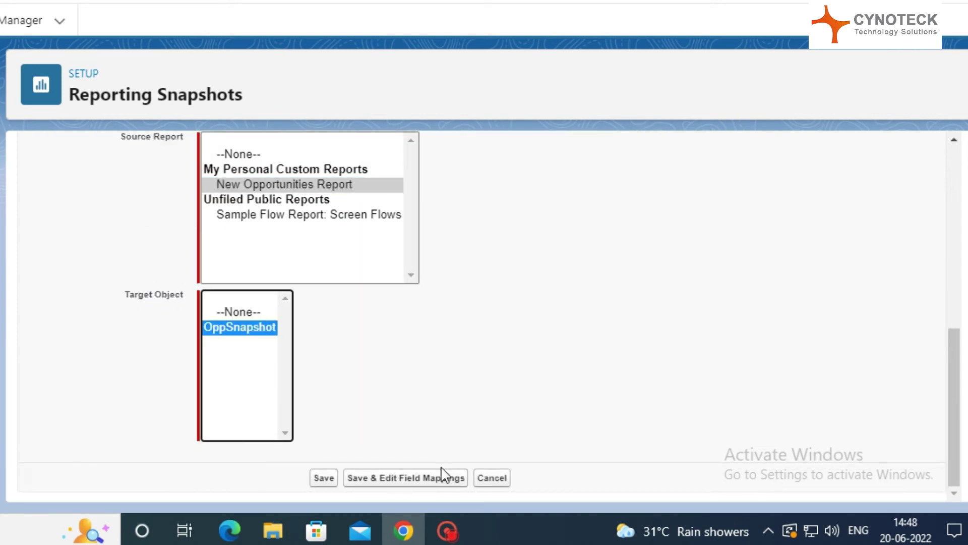
left_click(333, 480)
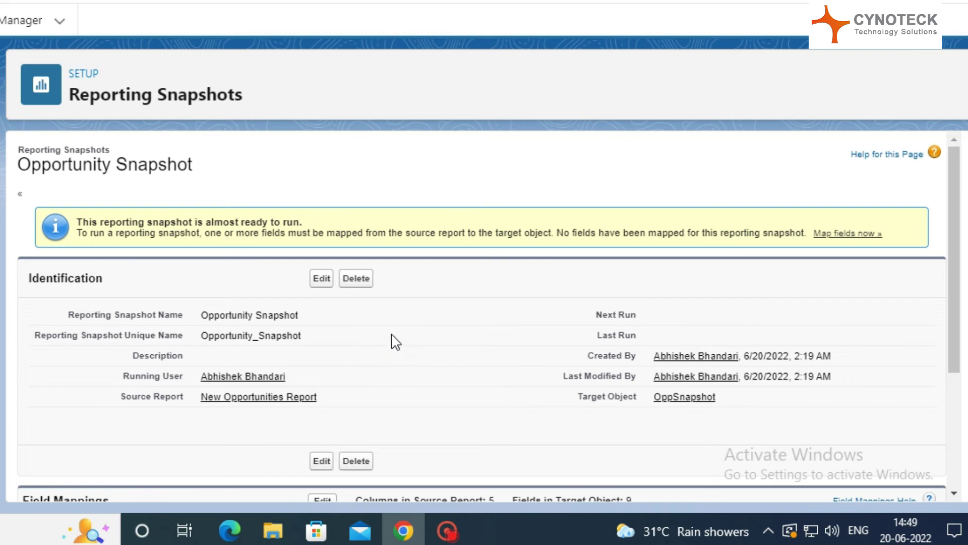
- Edit the Field Mappings section on the Opportunity Snapshot detail page
scroll(395, 346, "down", 4)
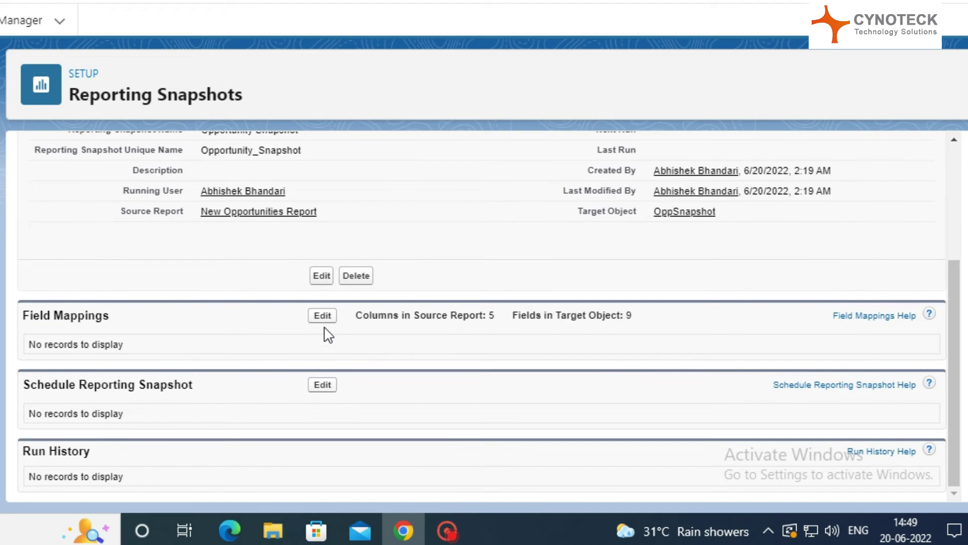
left_click(322, 316)
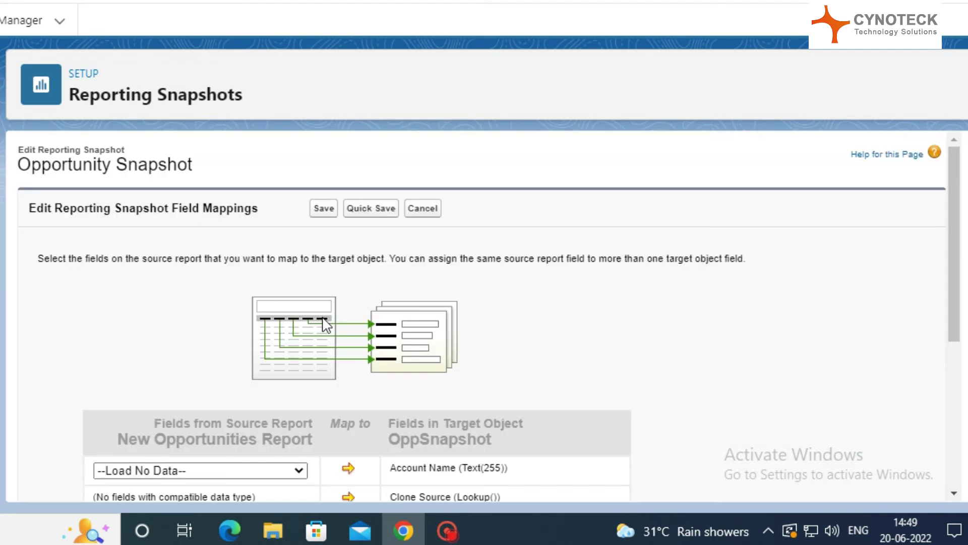
- Map the report's Account Name and Expected Revenue columns to the matching OppSnapshot fields
scroll(313, 338, "down", 2)
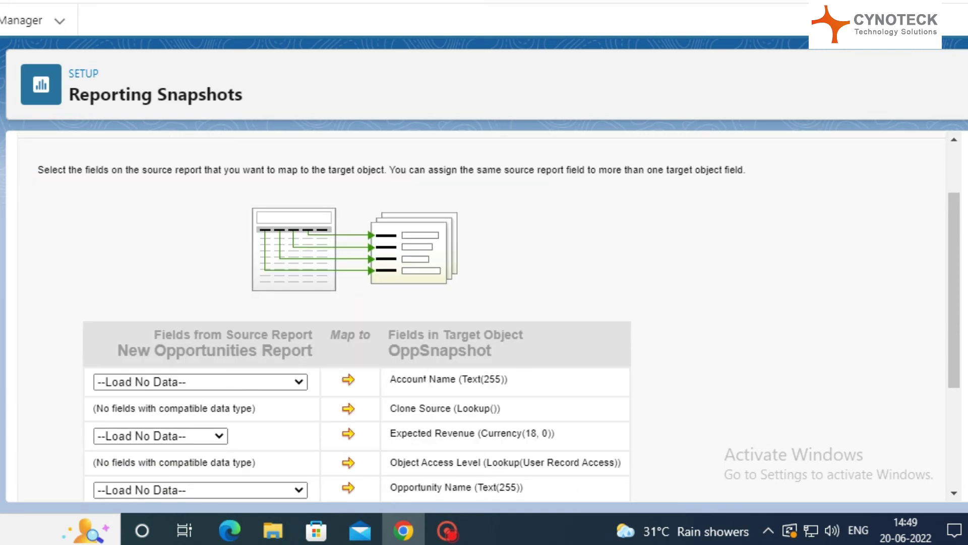
left_click(299, 385)
left_click(168, 364)
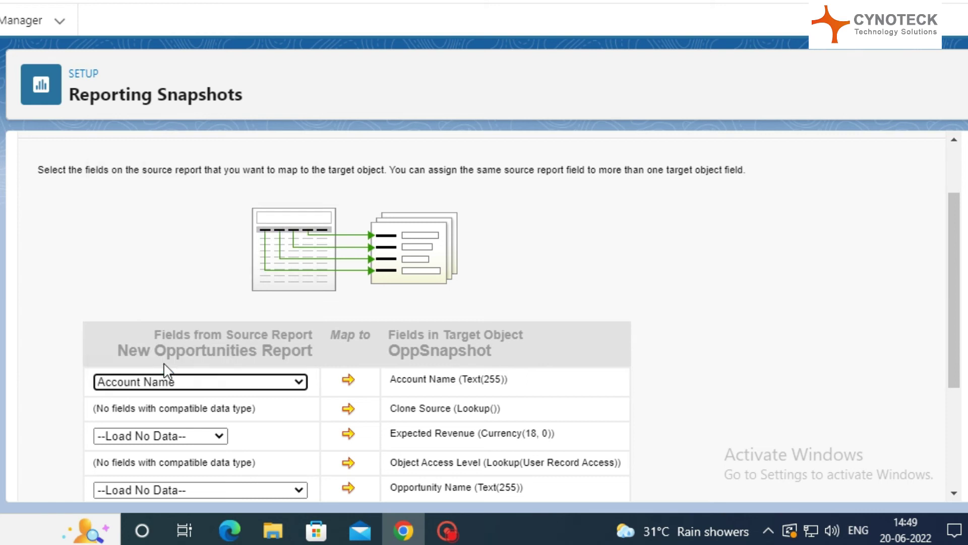
scroll(318, 387, "down", 4)
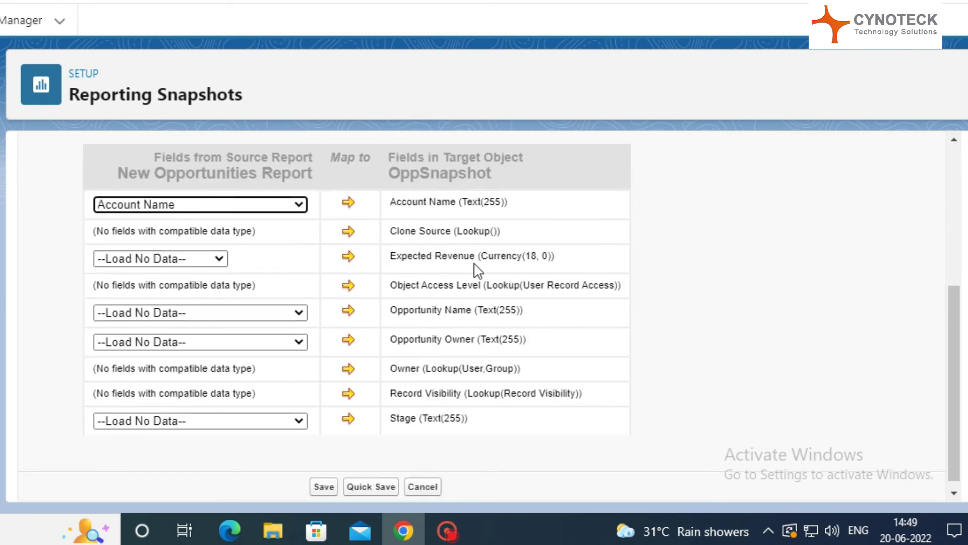
left_click(220, 261)
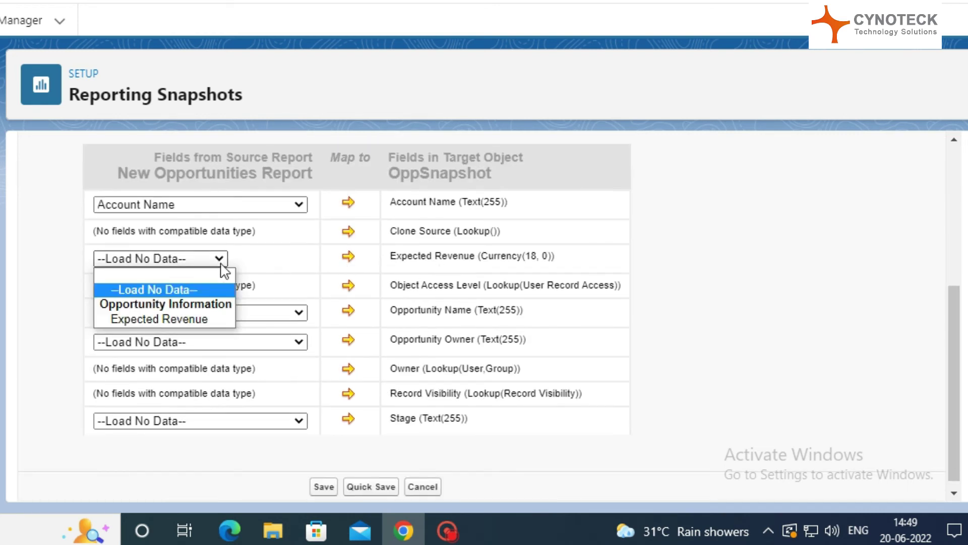
left_click(184, 321)
- Map Opportunity Name, Opportunity Owner and Stage to their OppSnapshot fields and save the mappings
left_click(298, 312)
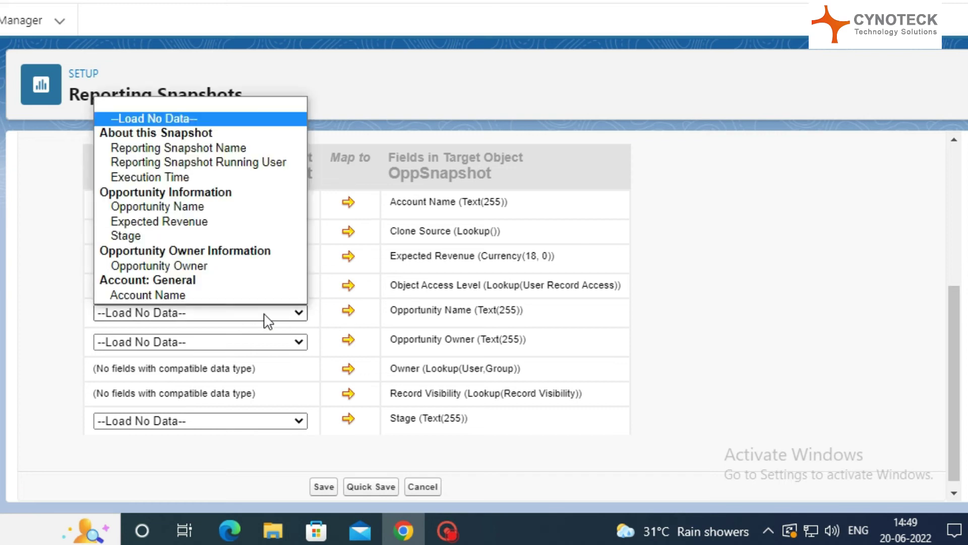
left_click(168, 210)
left_click(297, 343)
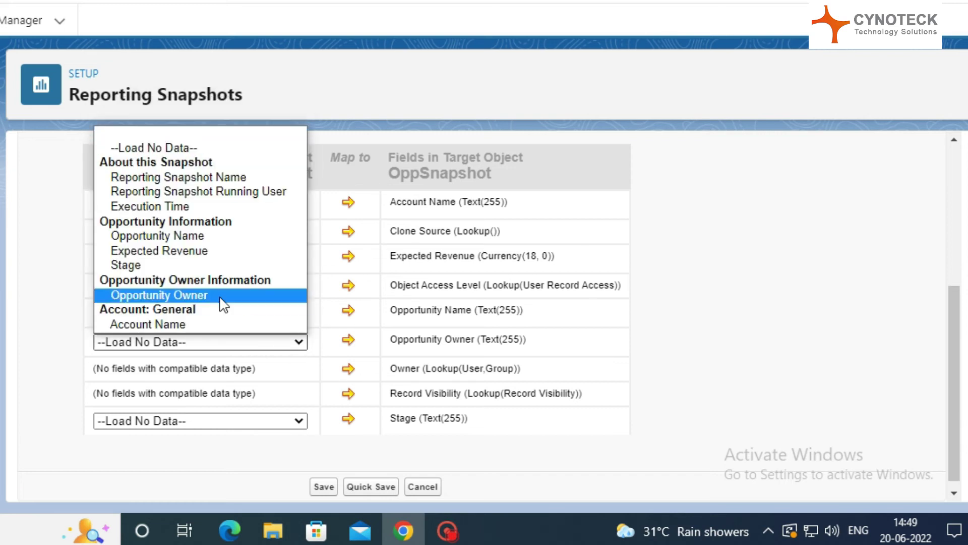
left_click(190, 296)
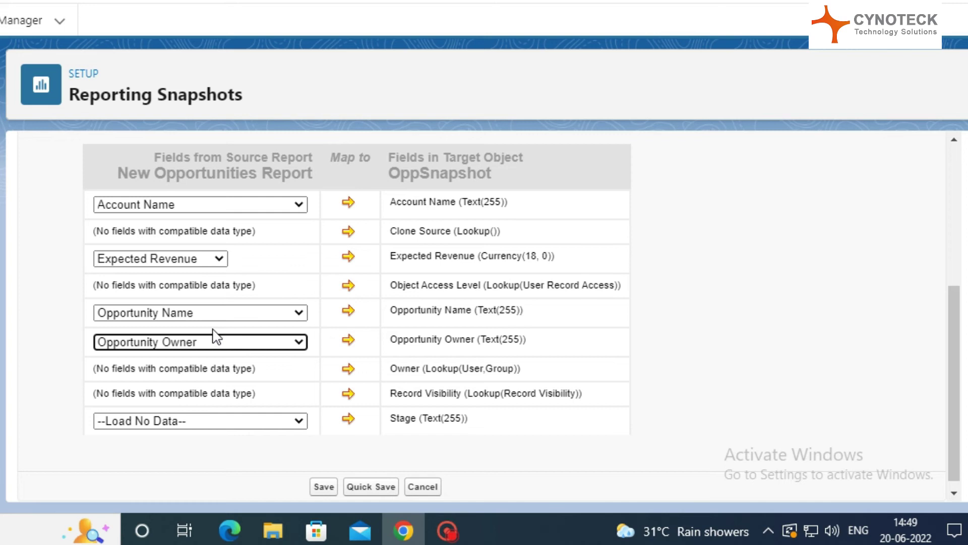
left_click(299, 419)
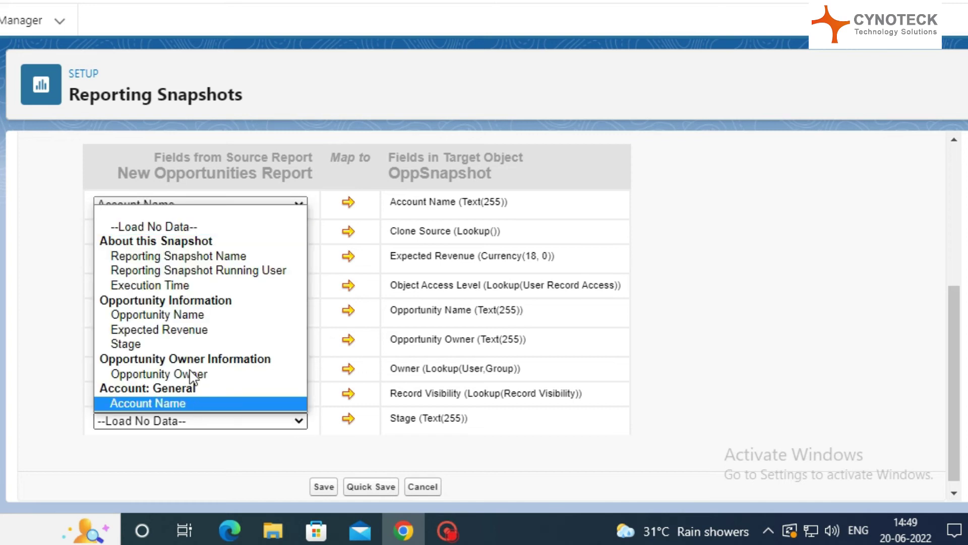
left_click(189, 343)
left_click(323, 487)
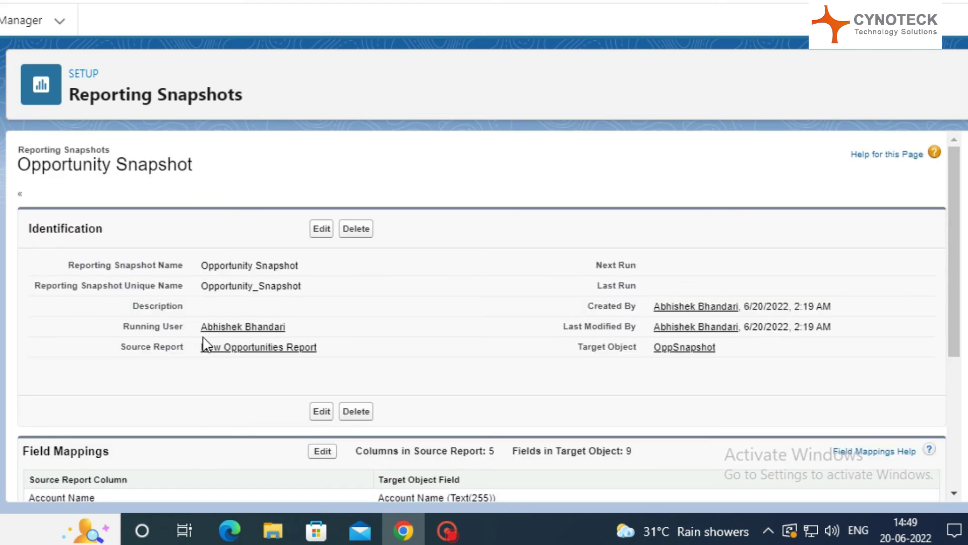
- Open the Schedule Reporting Snapshot edit form for Opportunity Snapshot
scroll(204, 342, "down", 5)
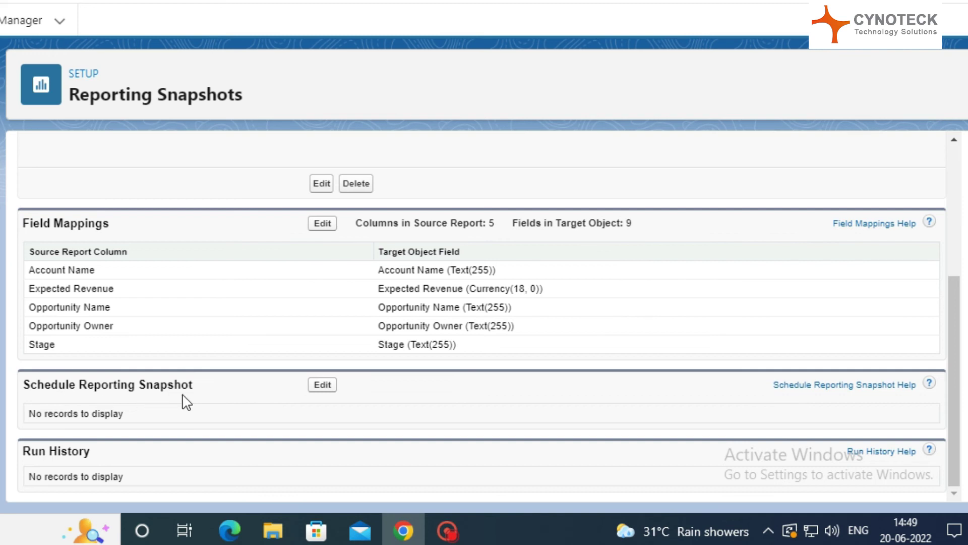
left_click(323, 385)
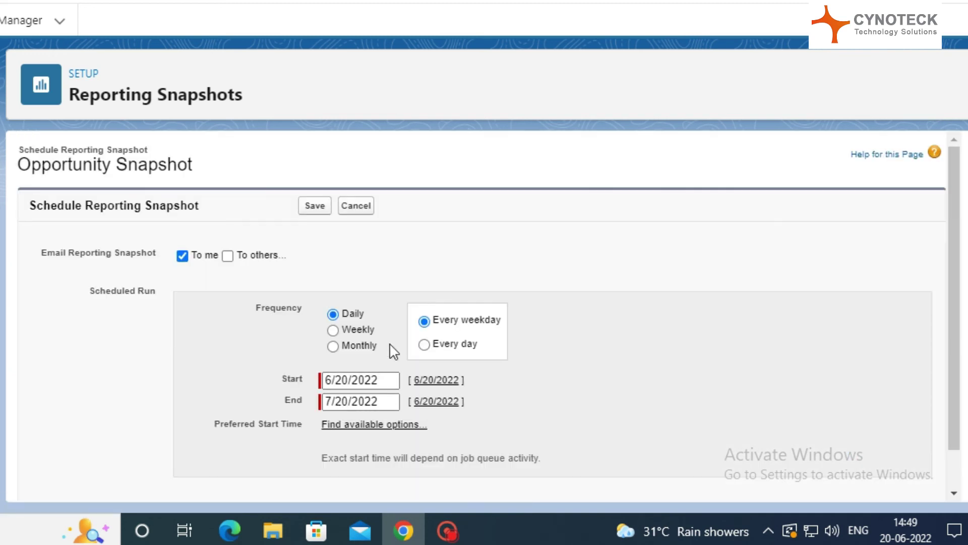
- Set the snapshot to run monthly with a start date of 7/1/2022
left_click(332, 347)
scroll(500, 341, "down", 1)
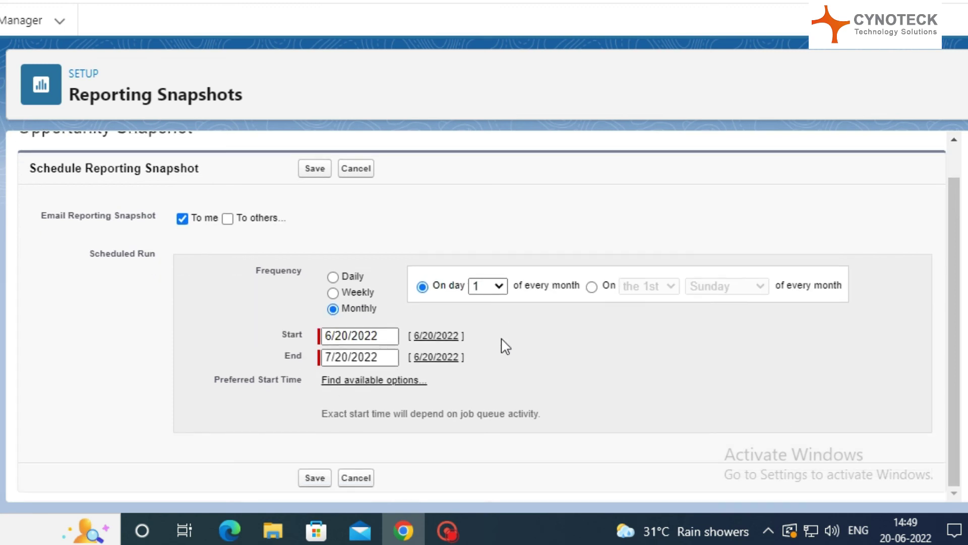
left_click(373, 336)
left_click(417, 361)
left_click(368, 268)
left_click(458, 397)
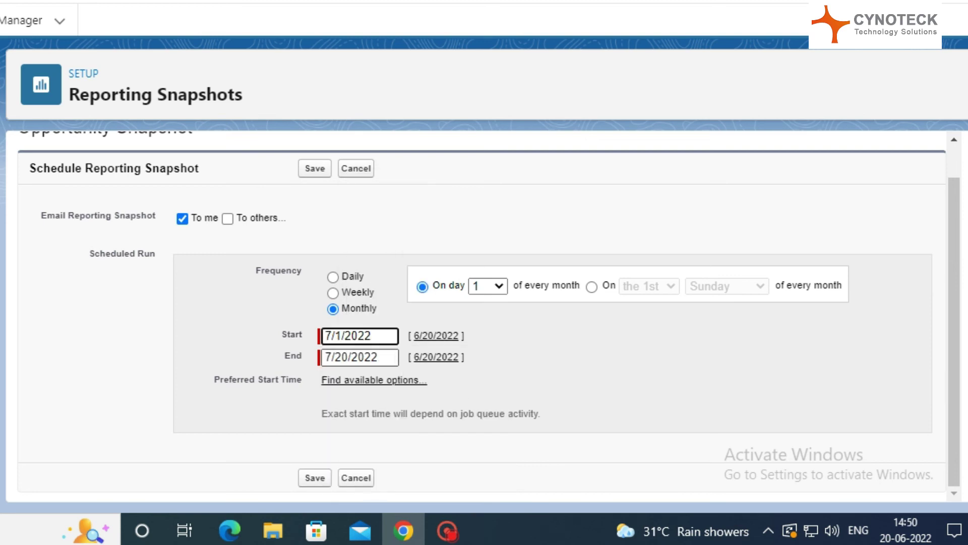
- Set the end date to 7/1/2023, choose an 8:00 PM start time, and save the schedule
left_click(373, 356)
left_click(489, 383)
left_click(473, 427)
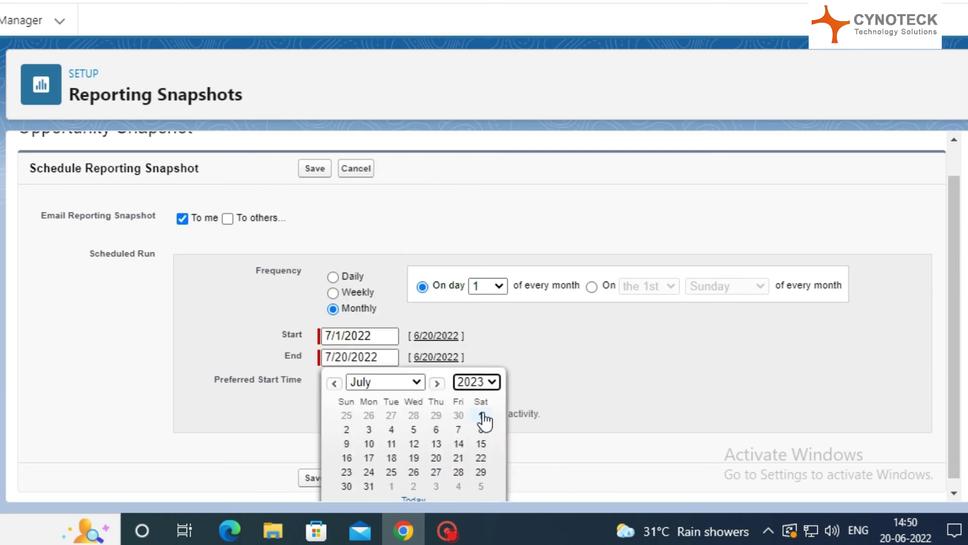
left_click(481, 414)
left_click(318, 480)
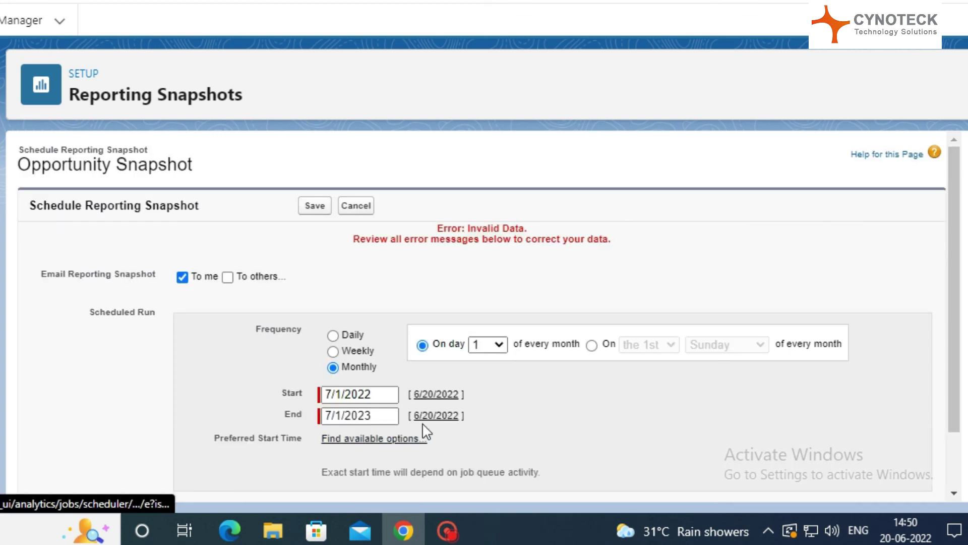
scroll(501, 403, "down", 1)
left_click(396, 369)
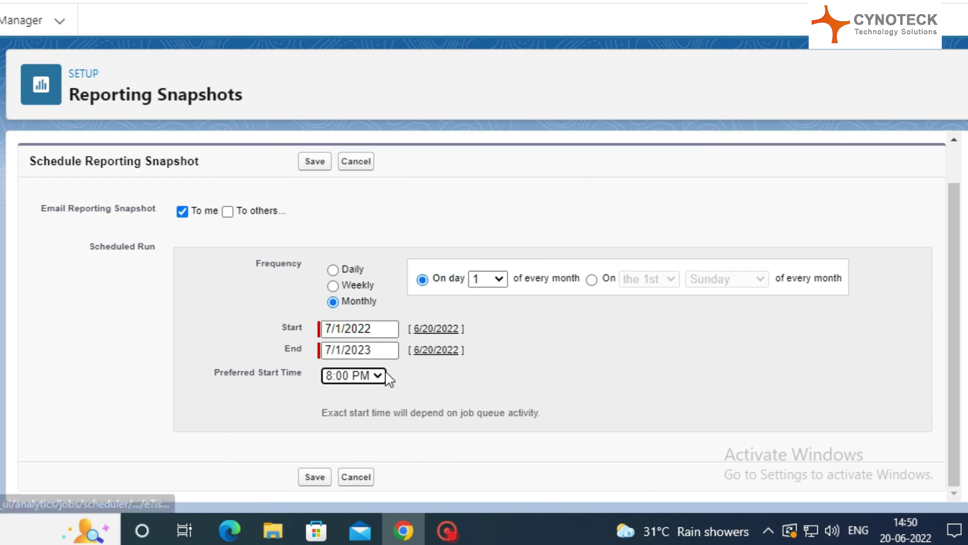
left_click(318, 479)
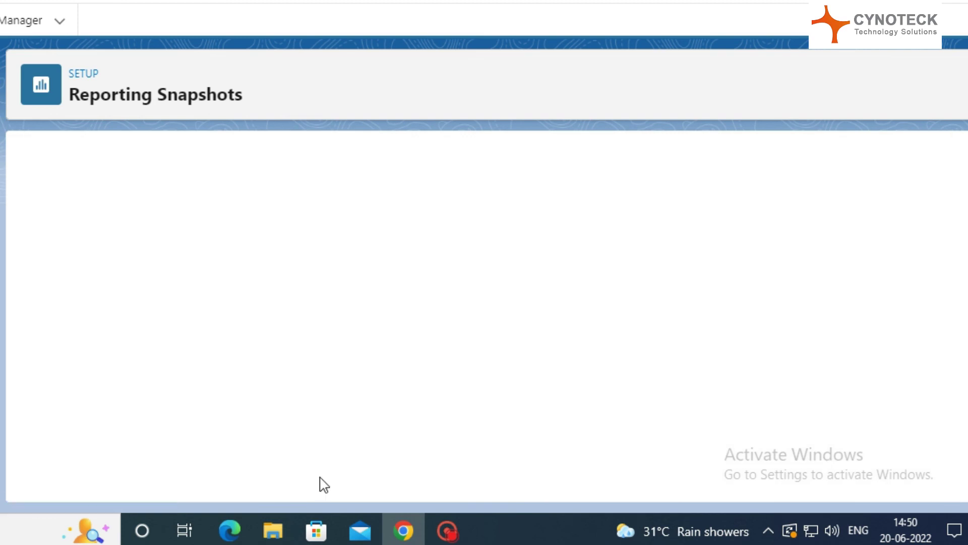
scroll(425, 377, "down", 4)
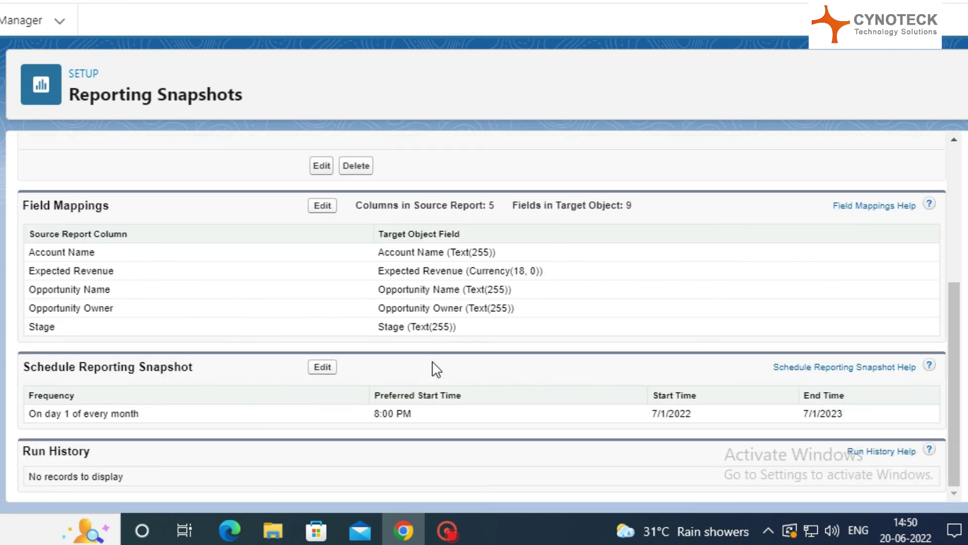